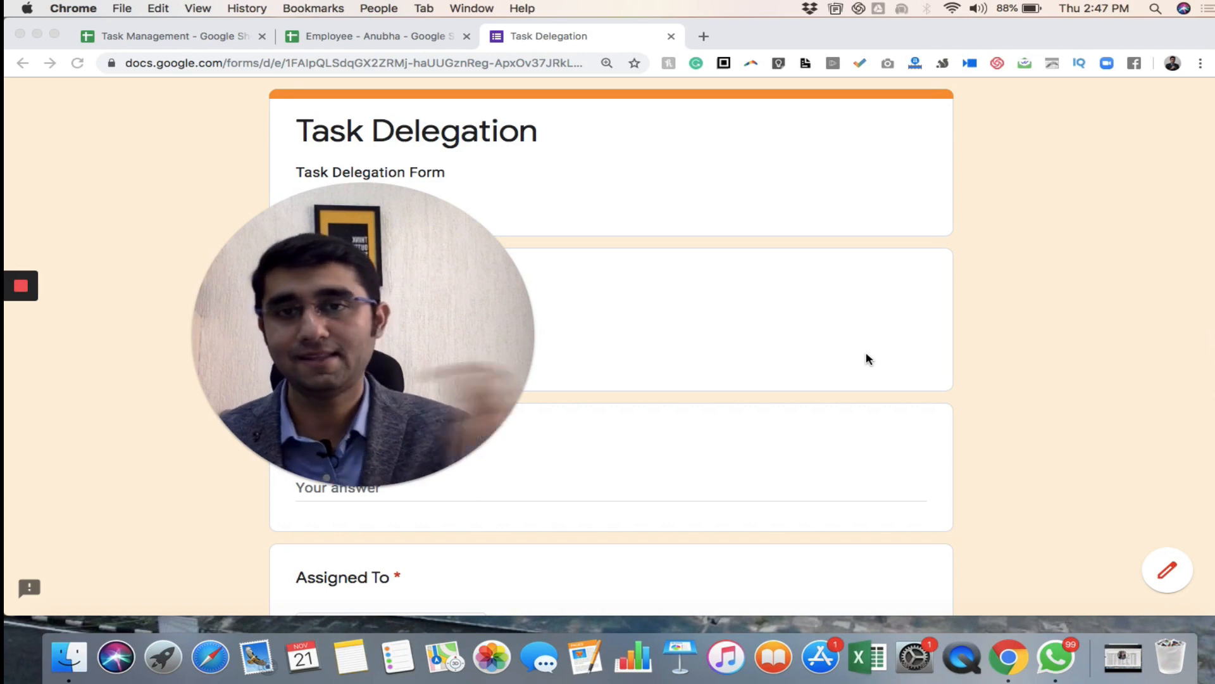
click(453, 350)
drag(506, 356, 1044, 355)
click(936, 484)
drag(874, 412, 1112, 408)
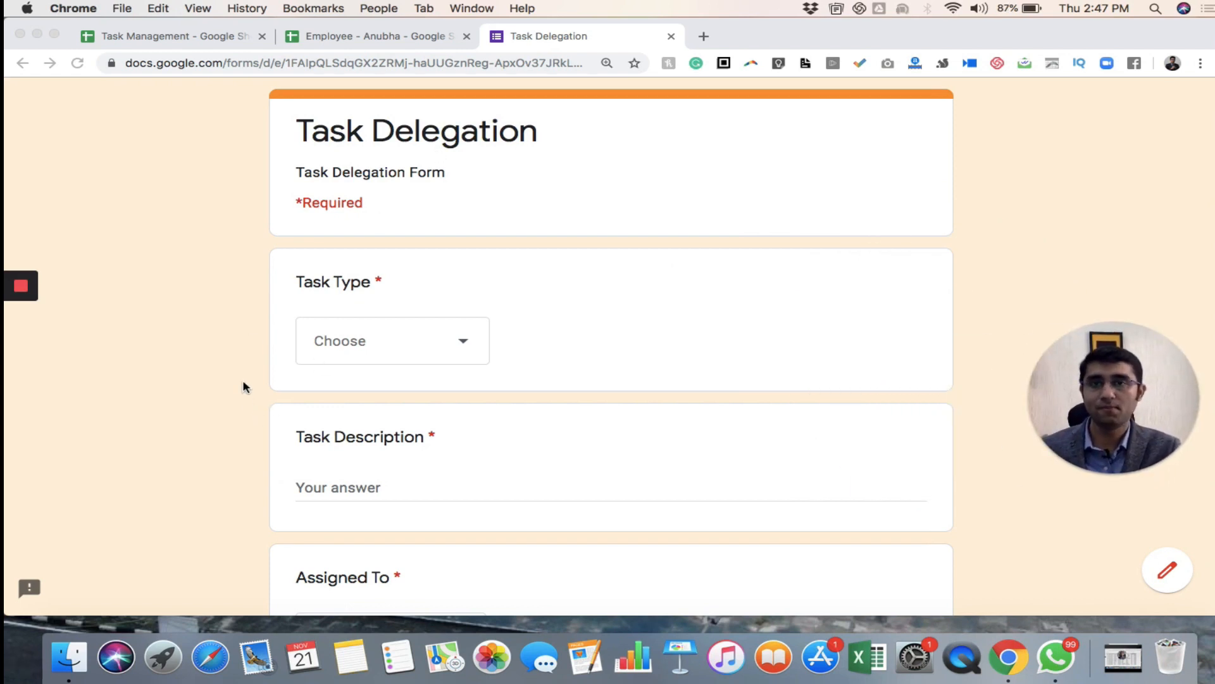
Step: Examine the Task Type options, the Task Description question and the Assigned To choices in the Task Delegation form
click(366, 339)
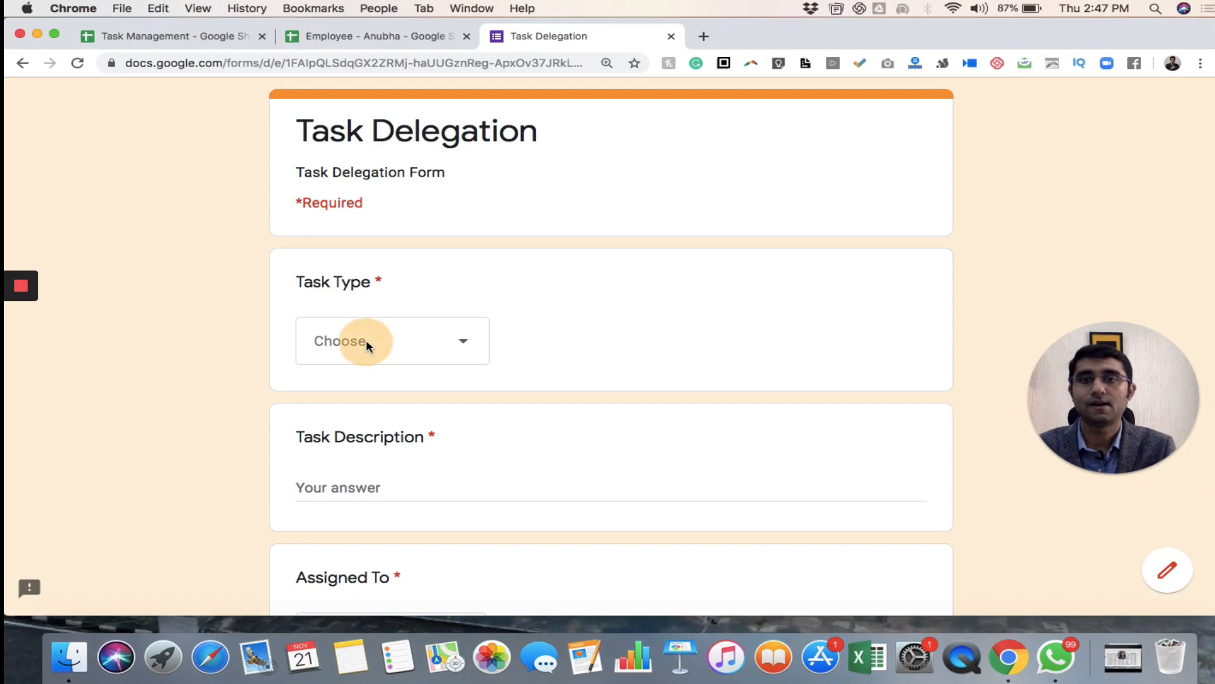
click(464, 342)
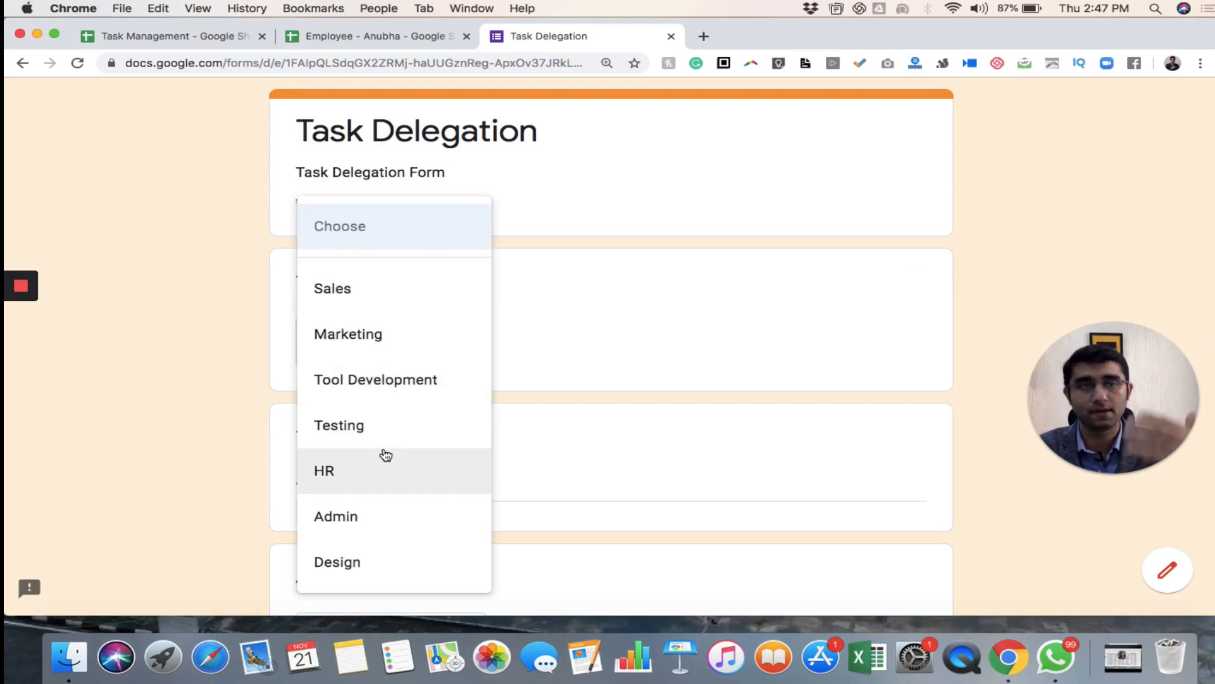
click(532, 420)
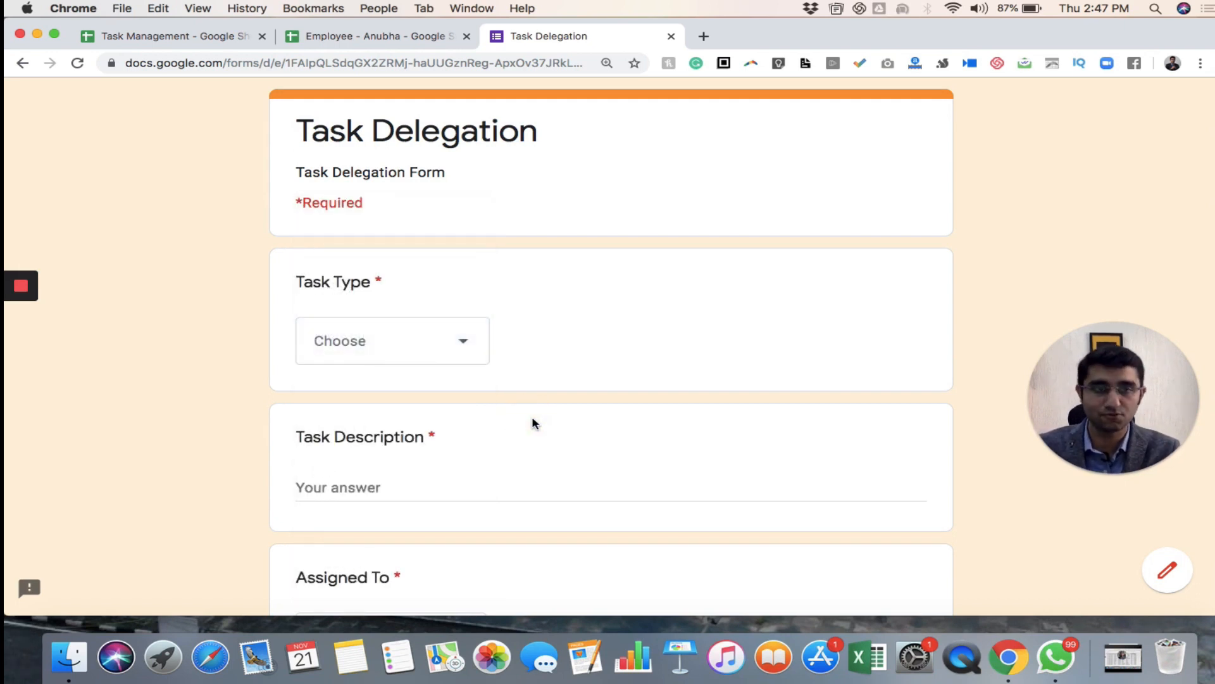
scroll(532, 422, down, 1)
scroll(532, 423, down, 2)
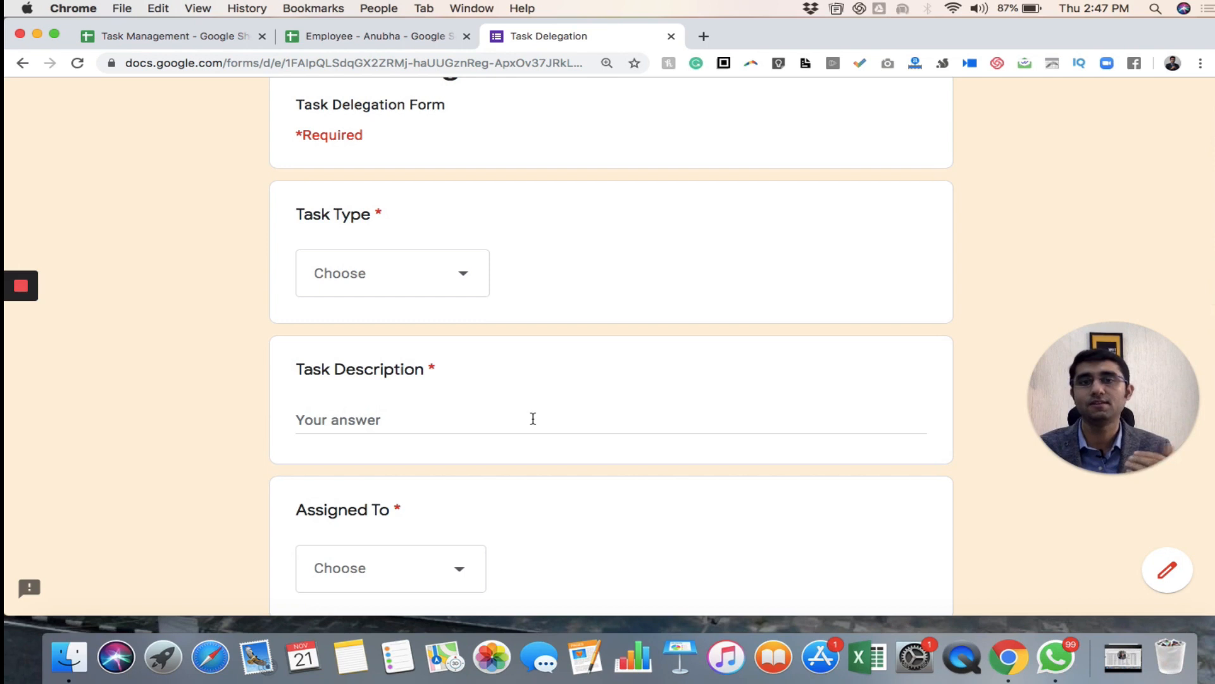
click(467, 416)
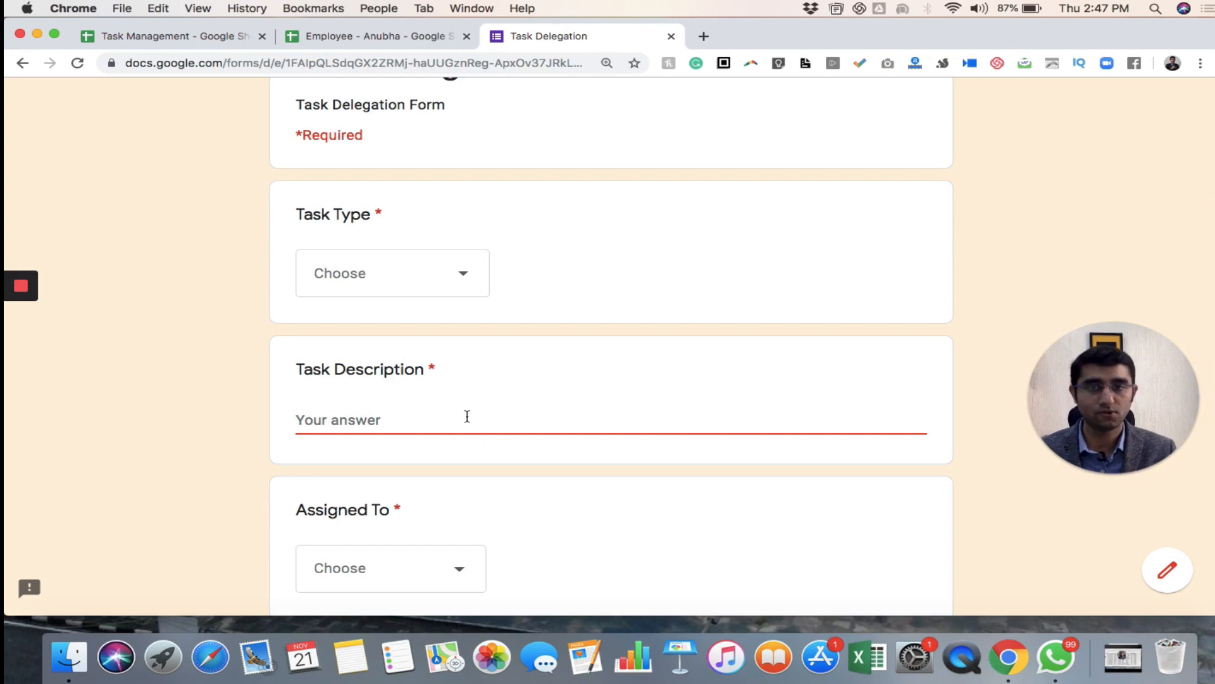
scroll(468, 416, down, 4)
click(465, 389)
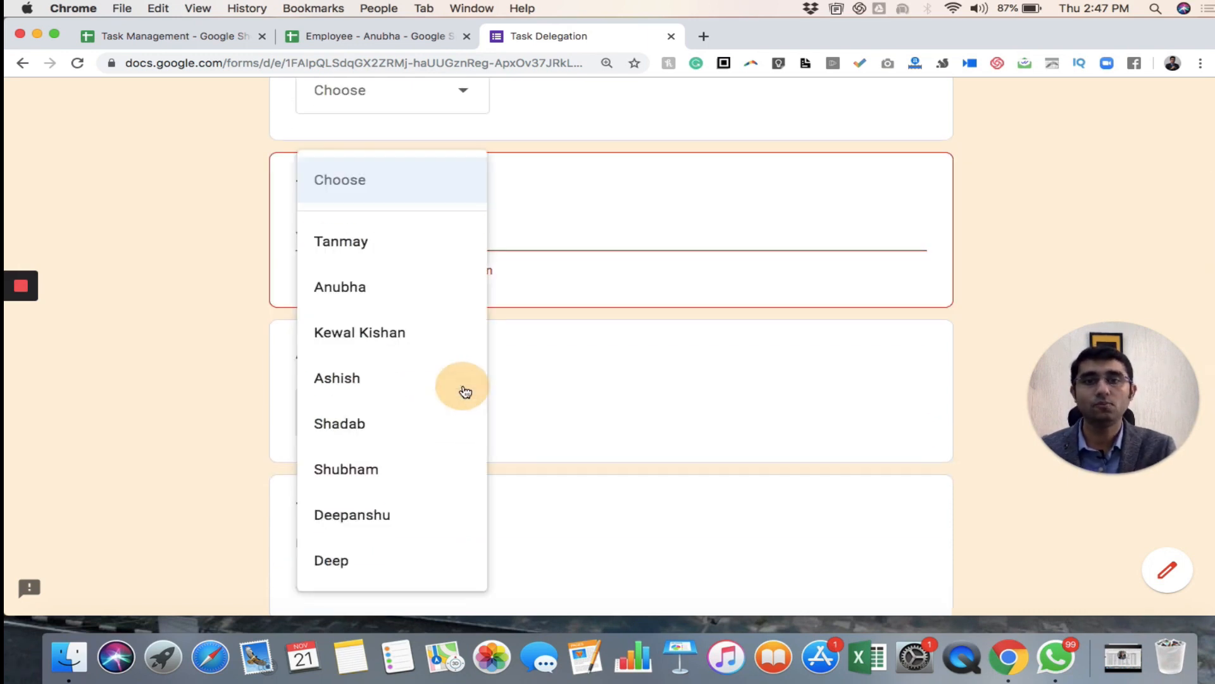
click(507, 382)
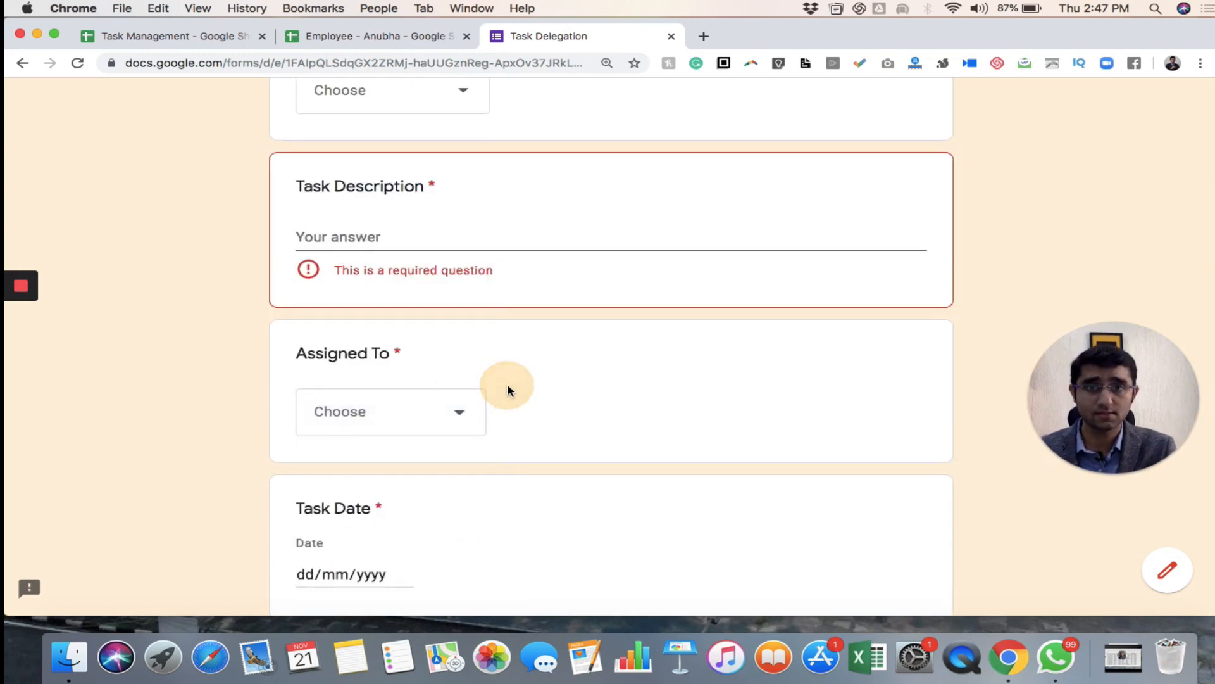
Step: Review the form's Task Date, Target Date and Assigned By questions and the available Priority options
scroll(507, 383, down, 5)
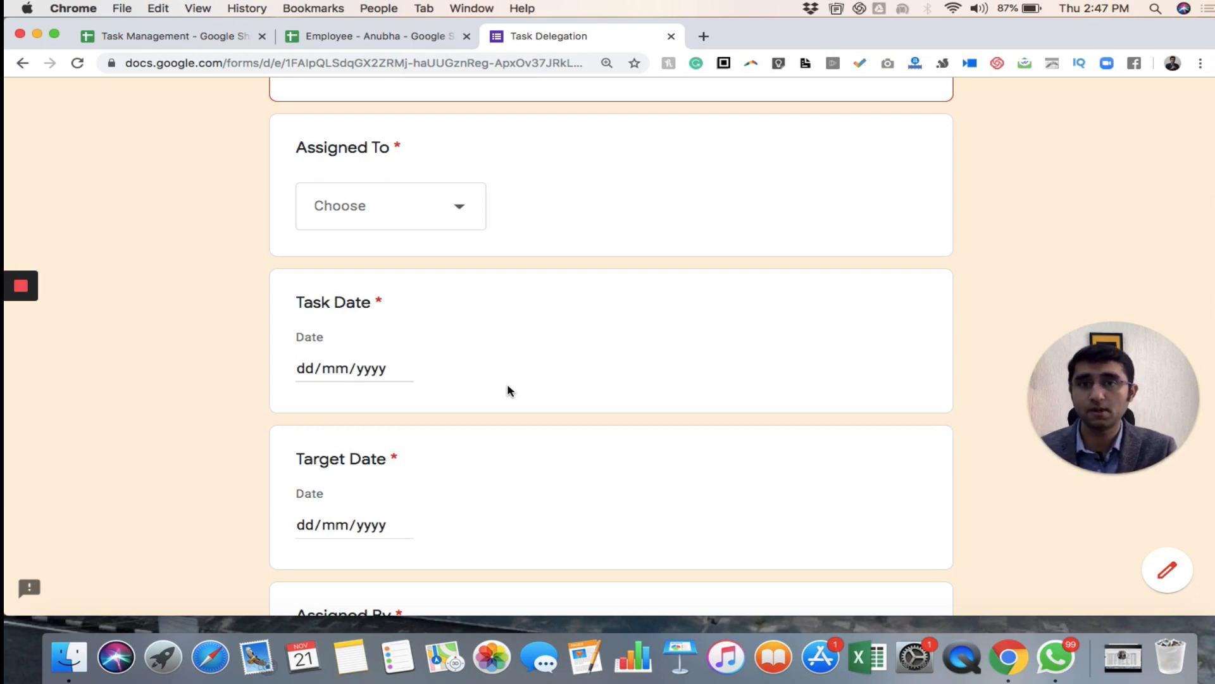
scroll(507, 390, down, 4)
scroll(507, 390, down, 3)
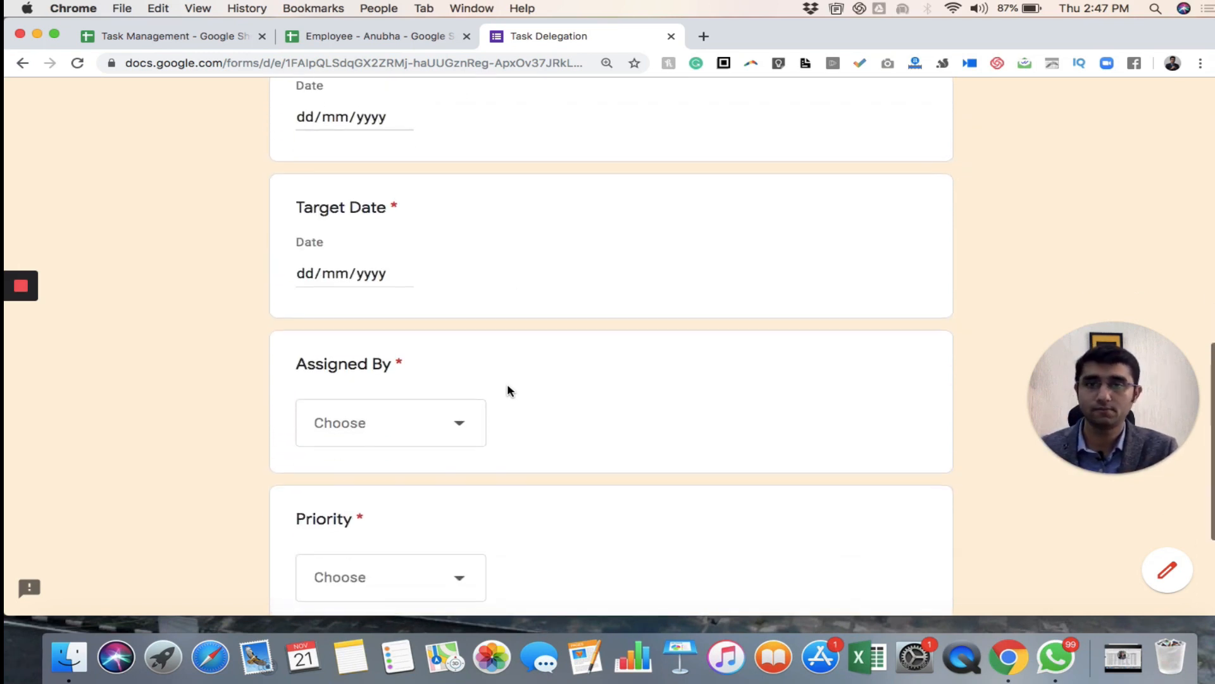
click(466, 425)
click(613, 430)
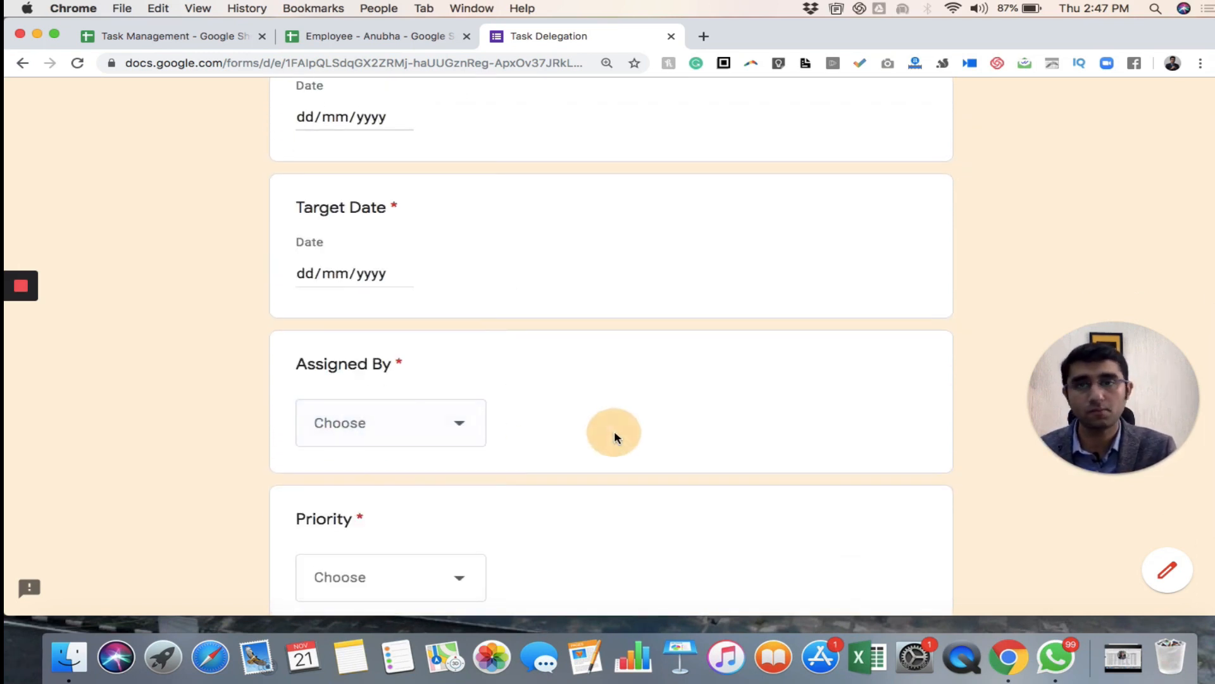
scroll(613, 434, down, 5)
click(460, 380)
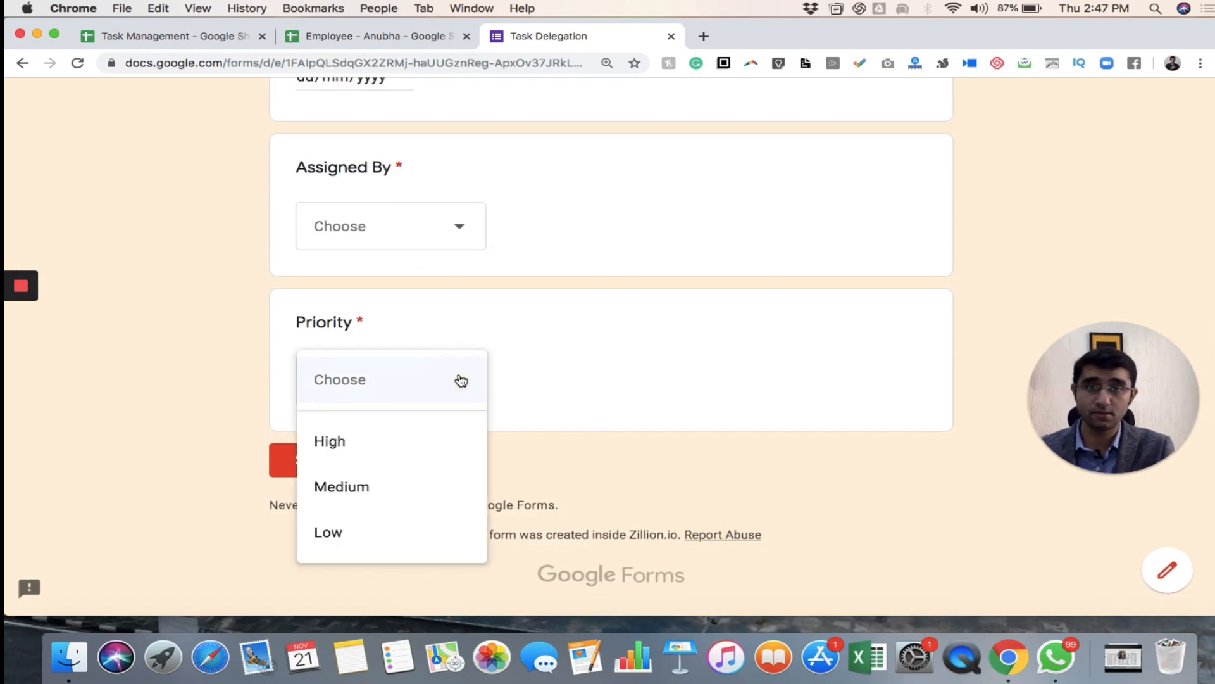
click(523, 368)
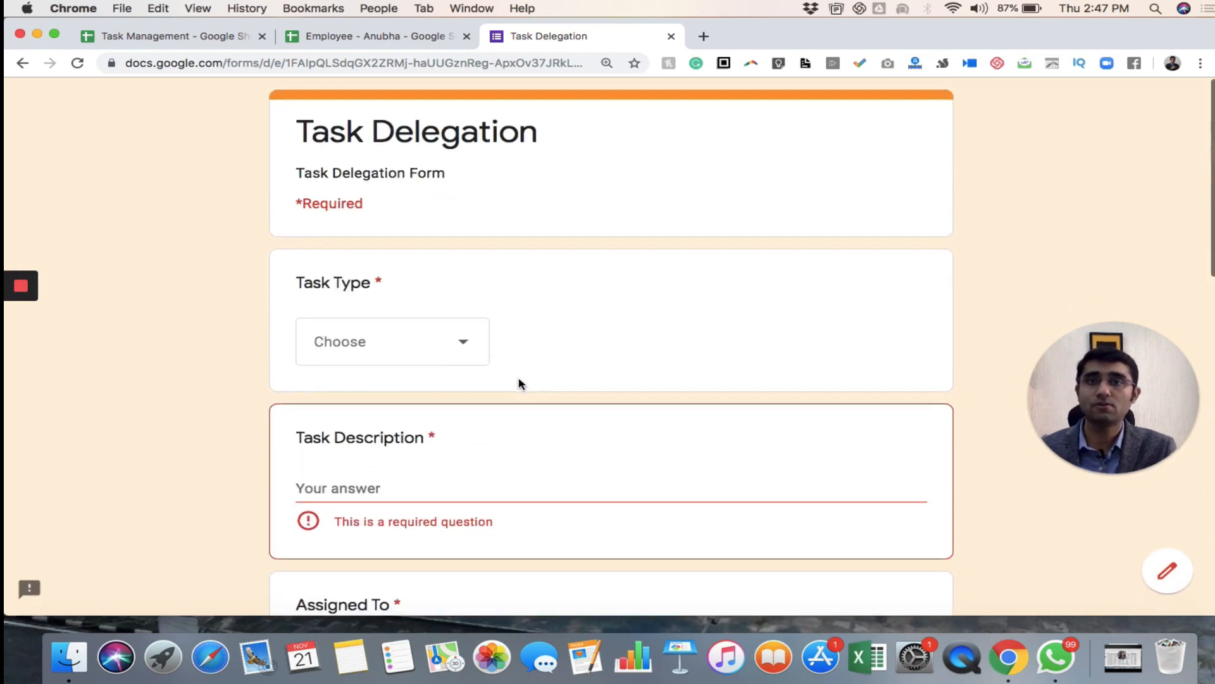
Step: Set the Task Type to Sales and enter "LinkedIn Prospects Event Creation" as the Task Description
click(416, 347)
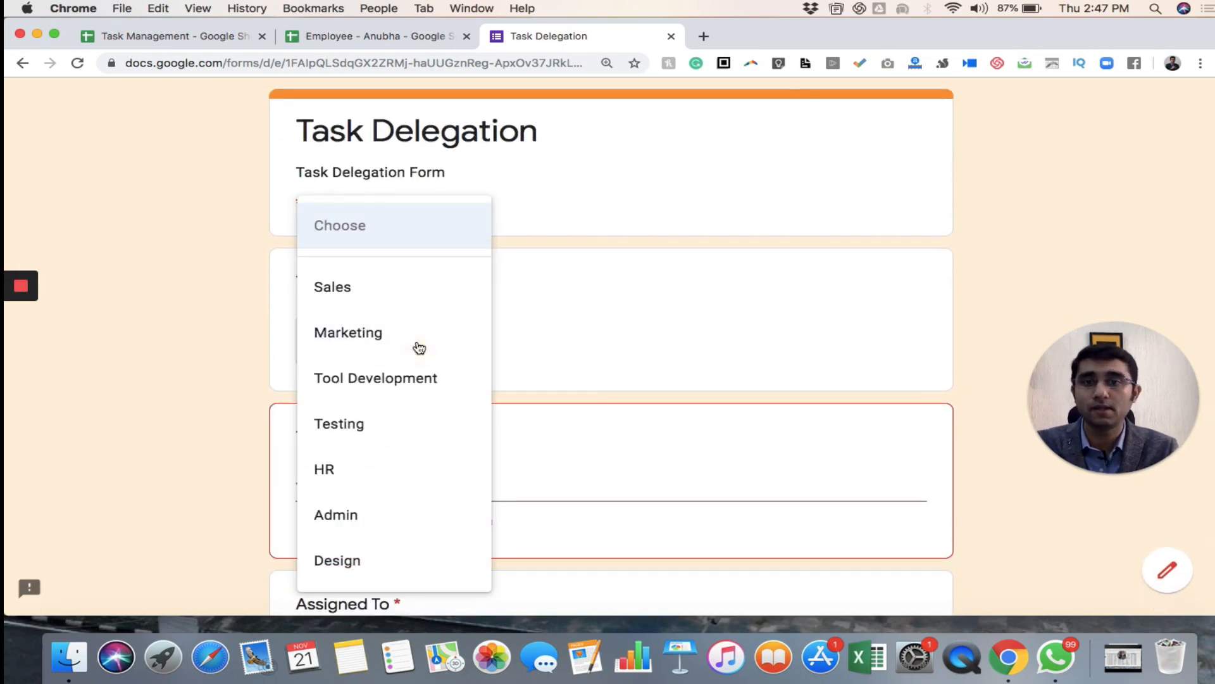
click(378, 291)
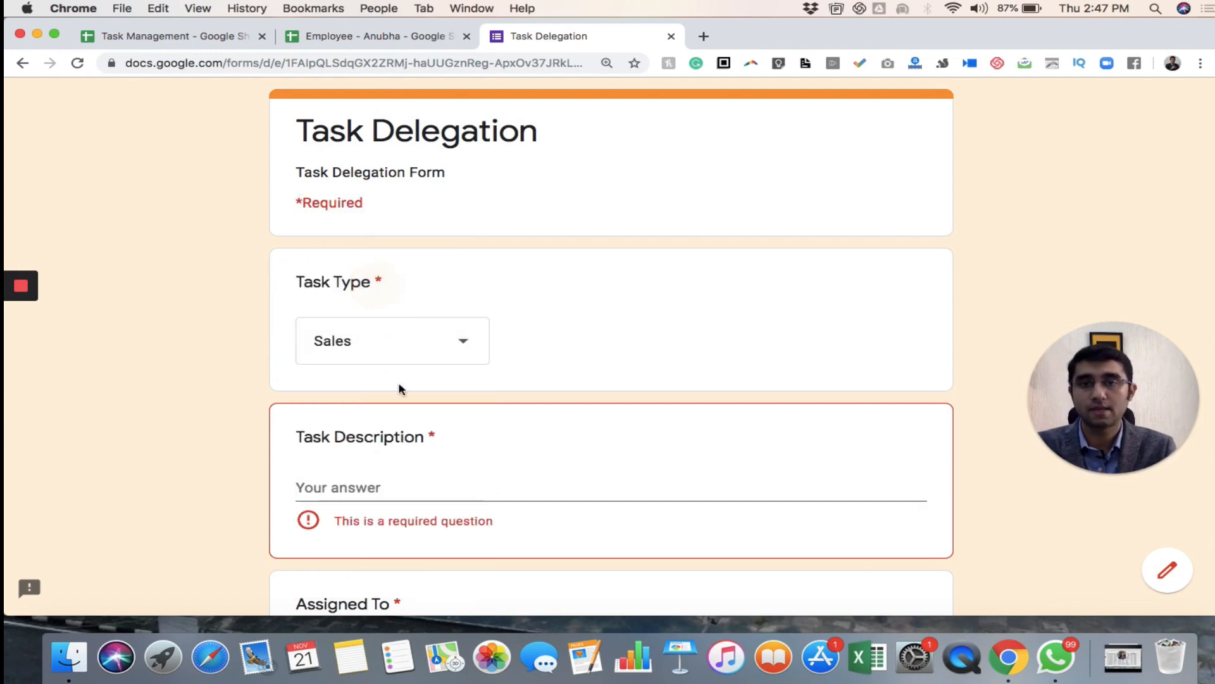
click(372, 486)
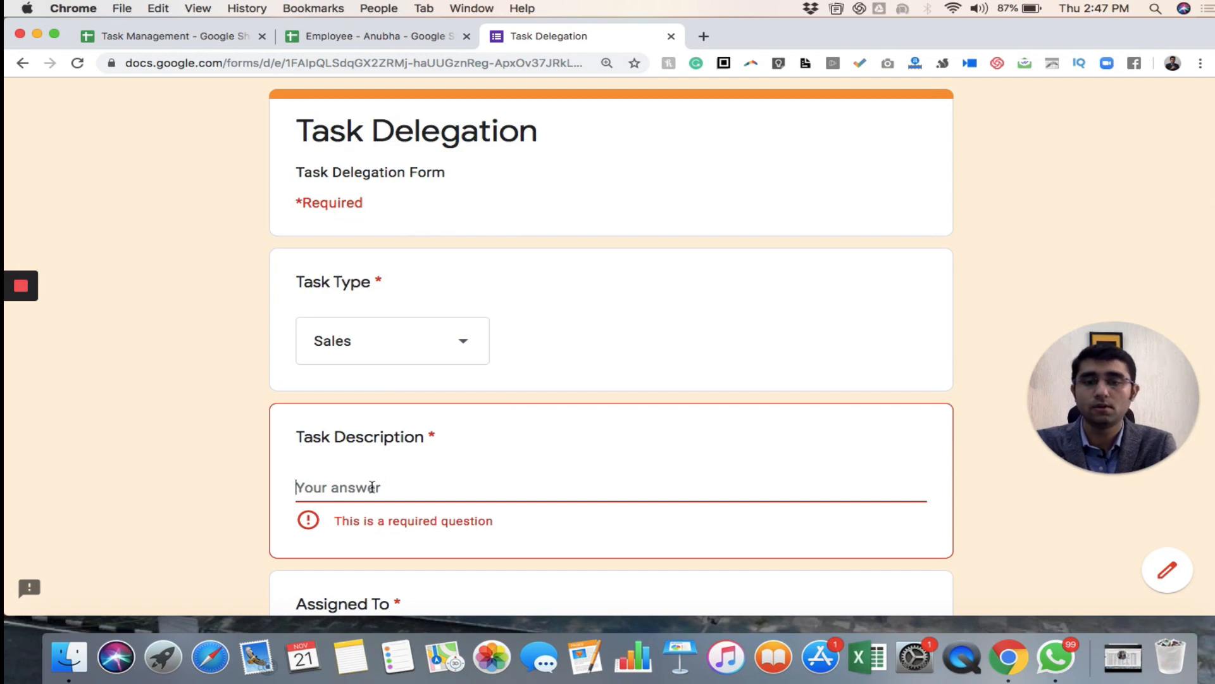
text(Linked)
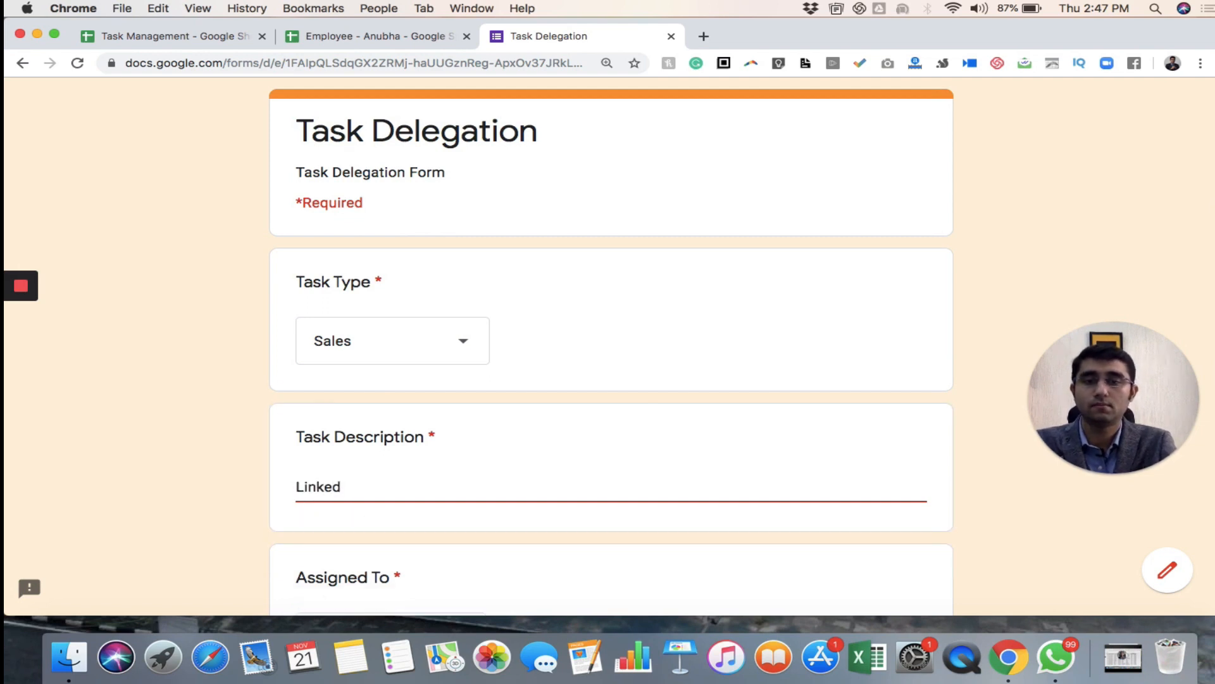
text(In Propa)
key(BackSpace)
key(BackSpace)
text(spects )
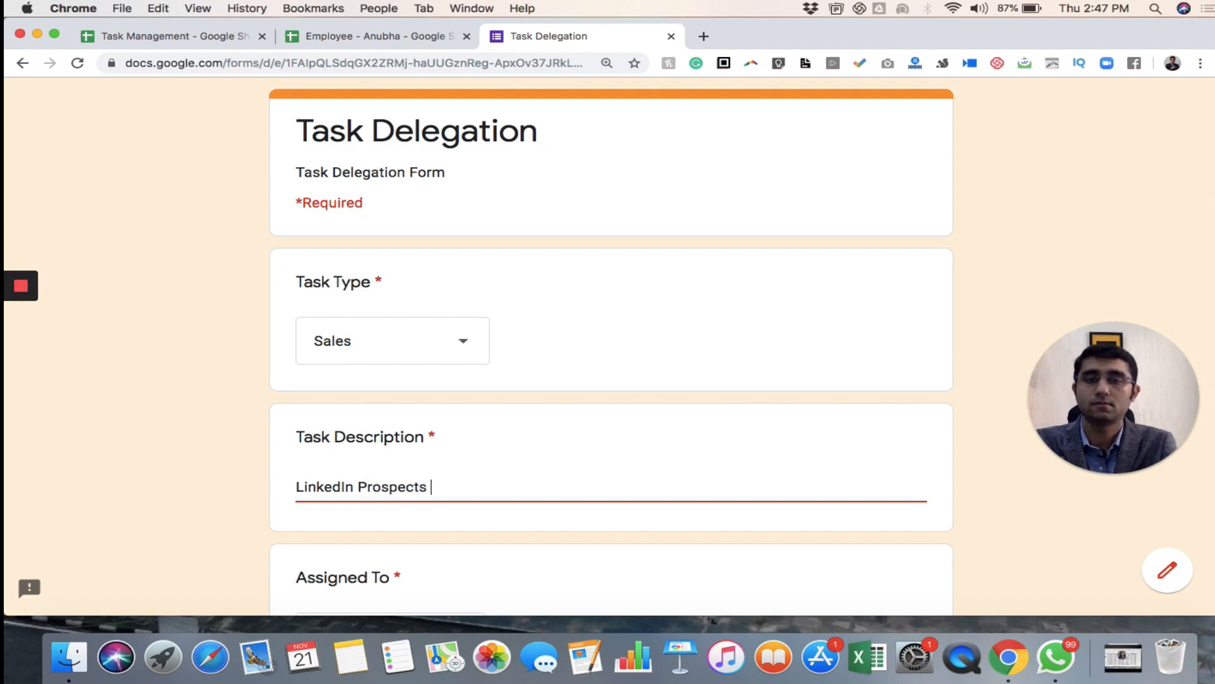
text(for Solutor)
key(BackSpace)
key(BackSpace)
key(BackSpace)
key(BackSpace)
key(BackSpace)
key(BackSpace)
key(BackSpace)
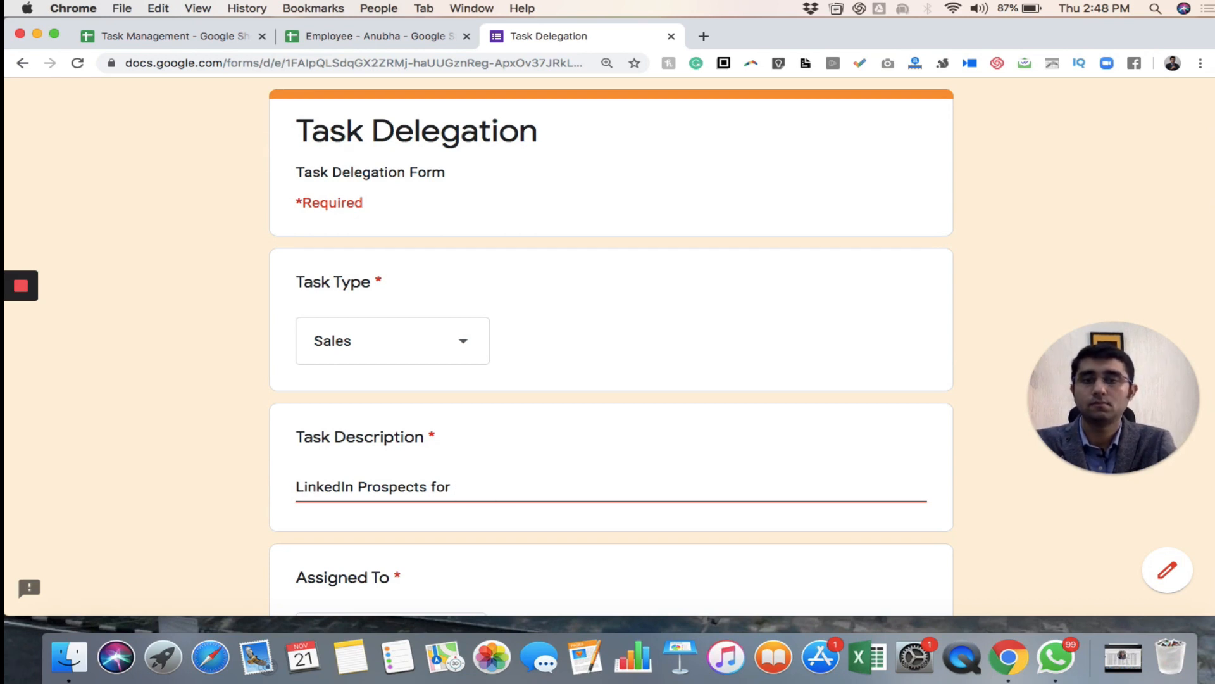
key(BackSpace)
key(BackSpace)
key(BackSpace)
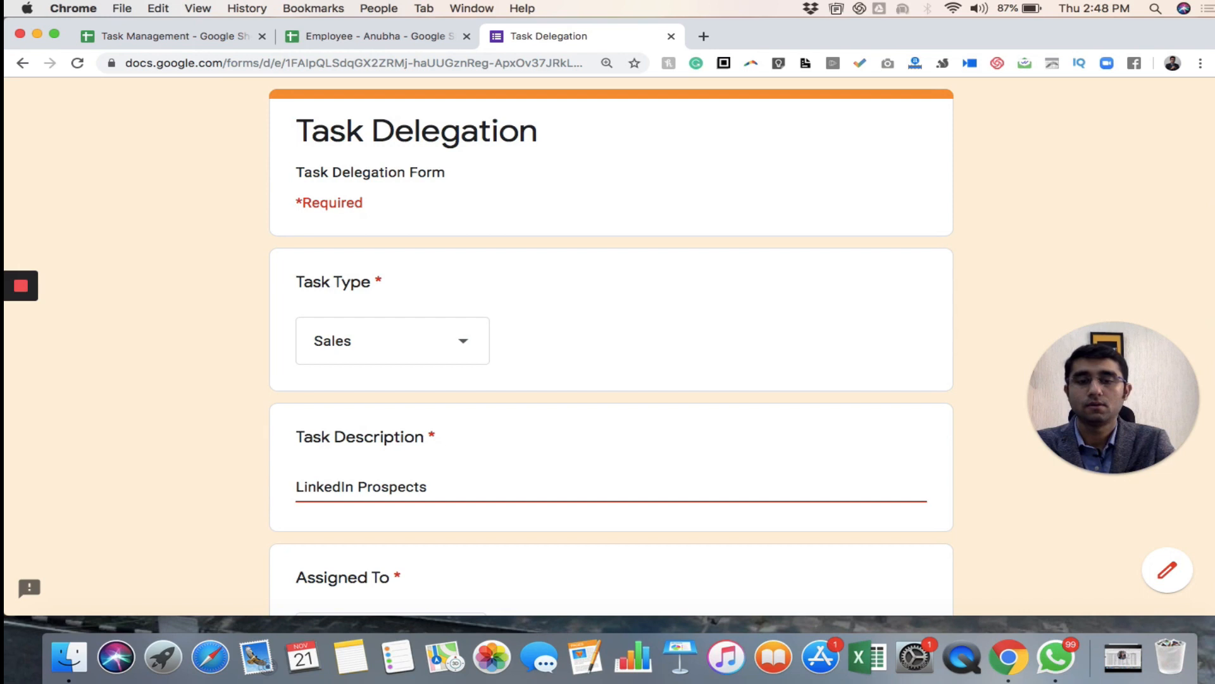
text(Event Creatio)
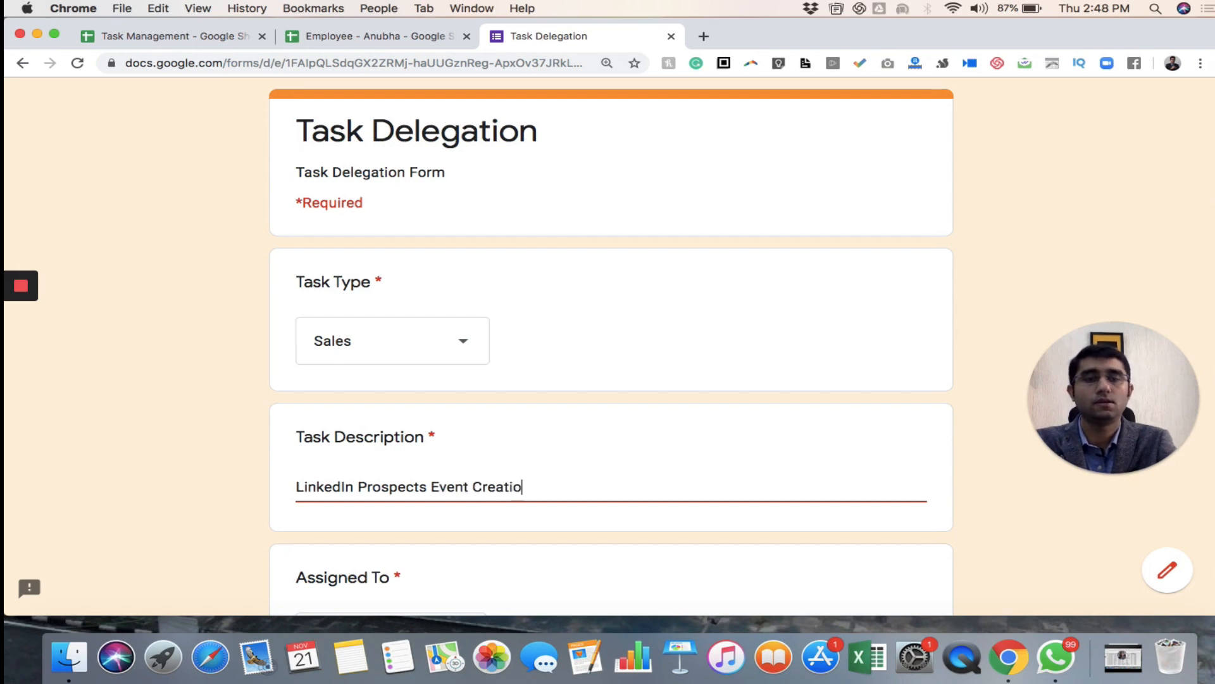
text(n)
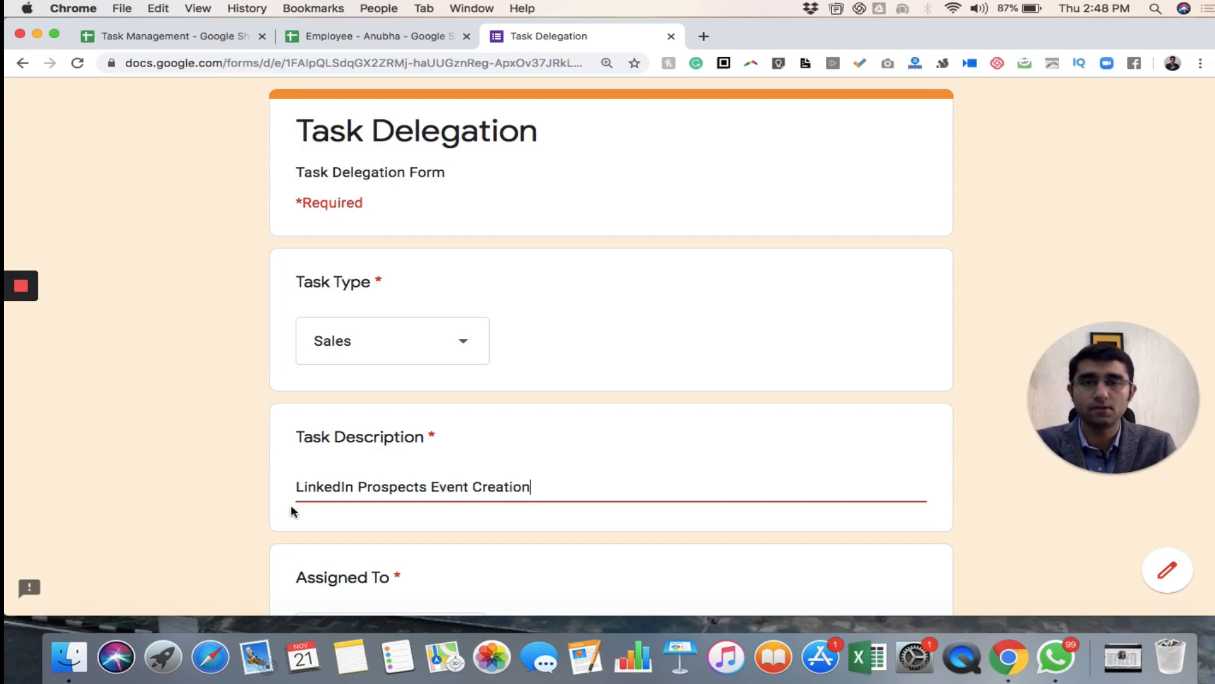
click(384, 469)
Step: Assign the task to the second employee offered under Assigned To
scroll(385, 474, down, 5)
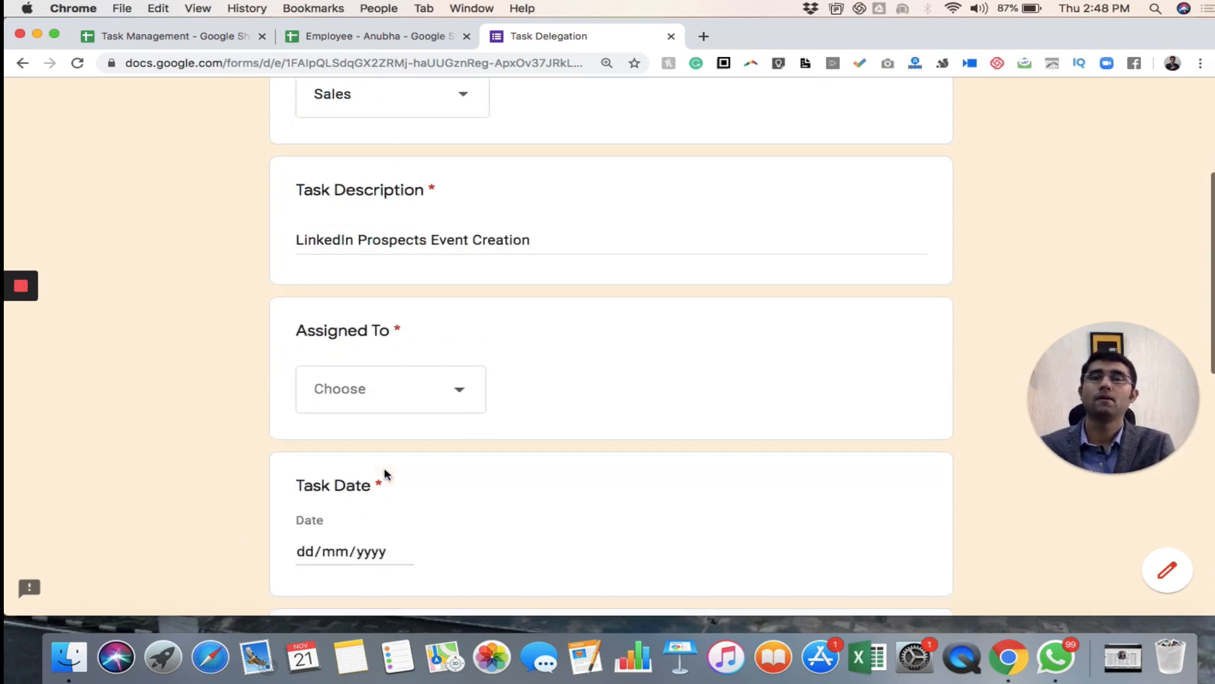
click(393, 399)
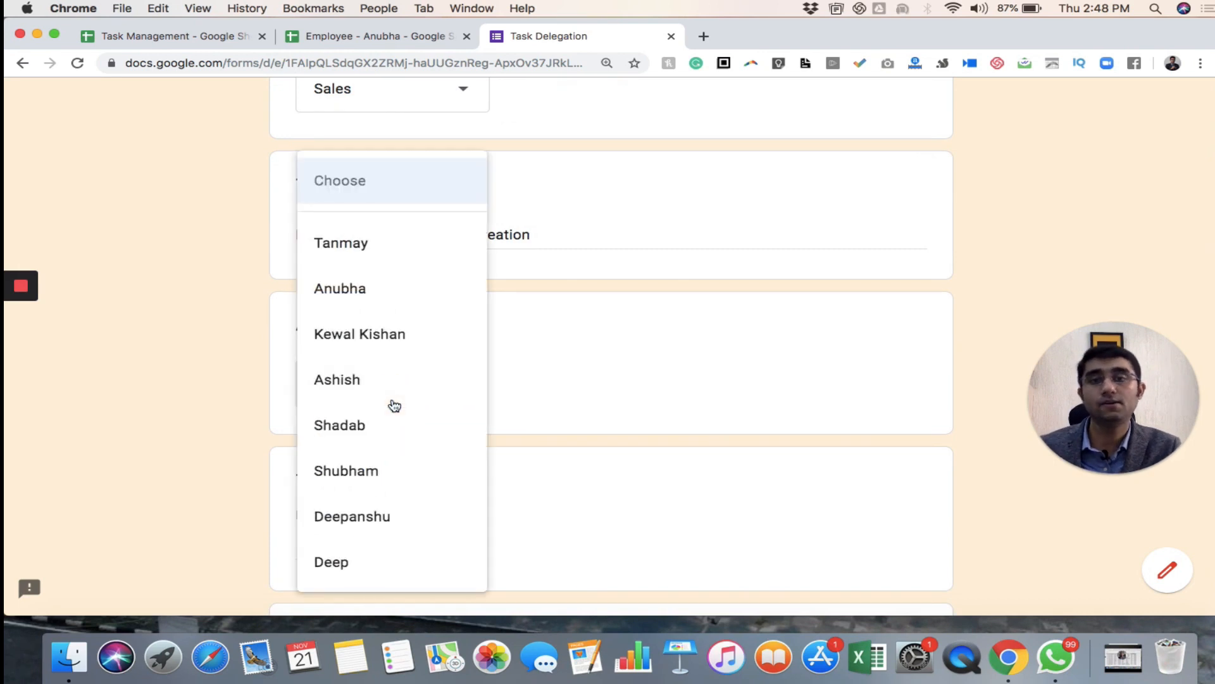
click(391, 299)
Step: Set the Task Date to 25/11/2019 and the Target Date to 26/11/2019
scroll(417, 511, down, 3)
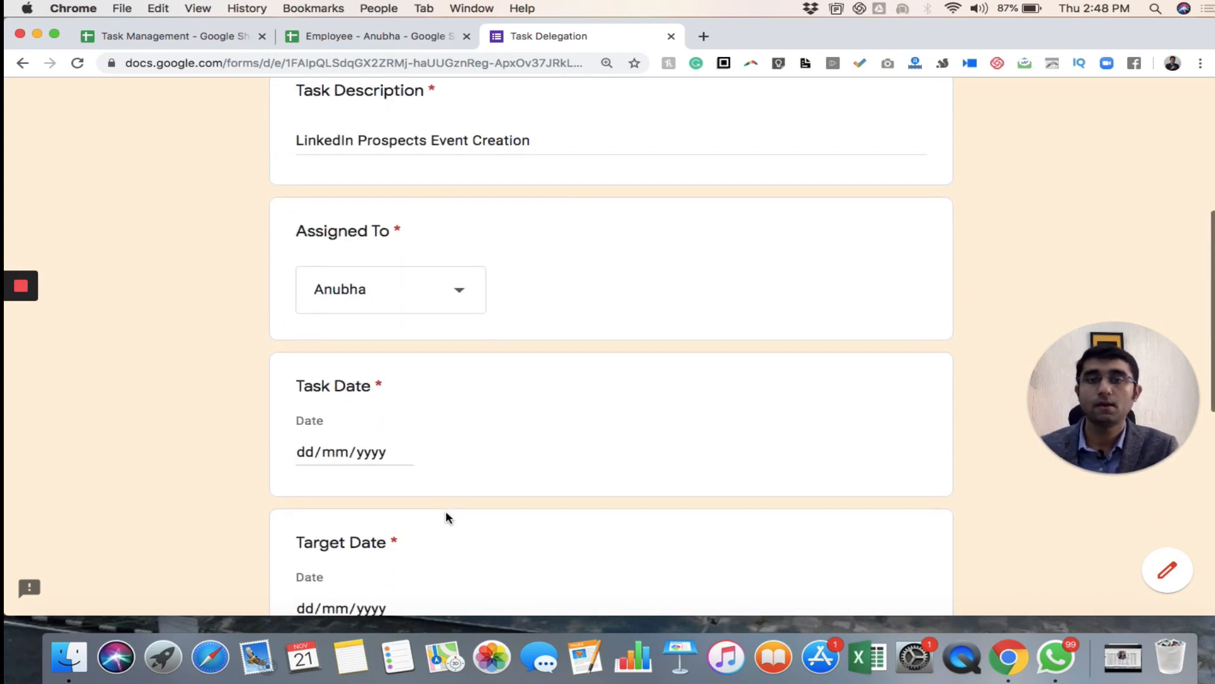
click(403, 451)
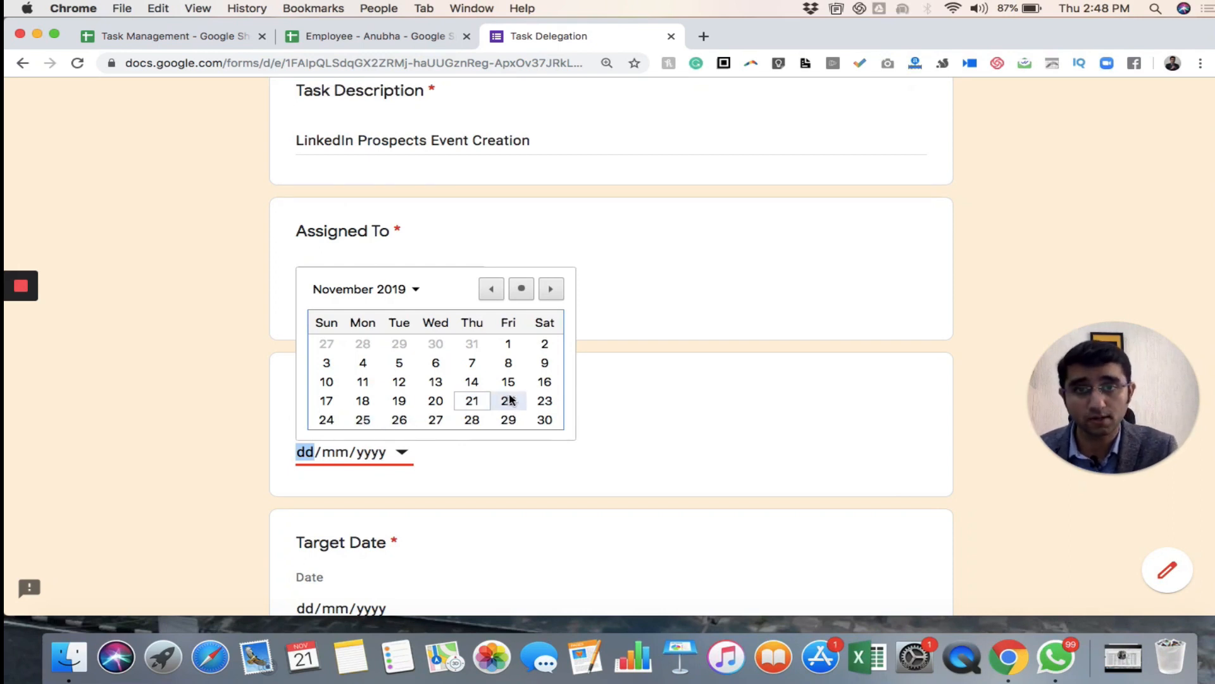
click(363, 420)
scroll(362, 423, down, 3)
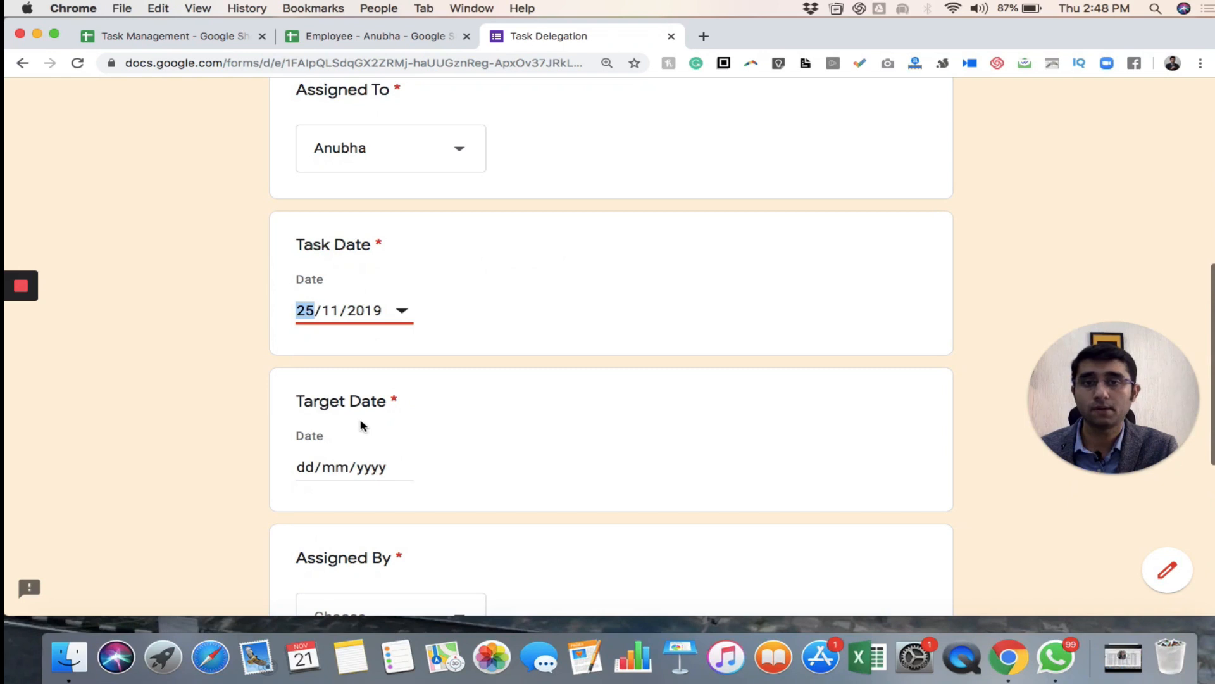
click(402, 469)
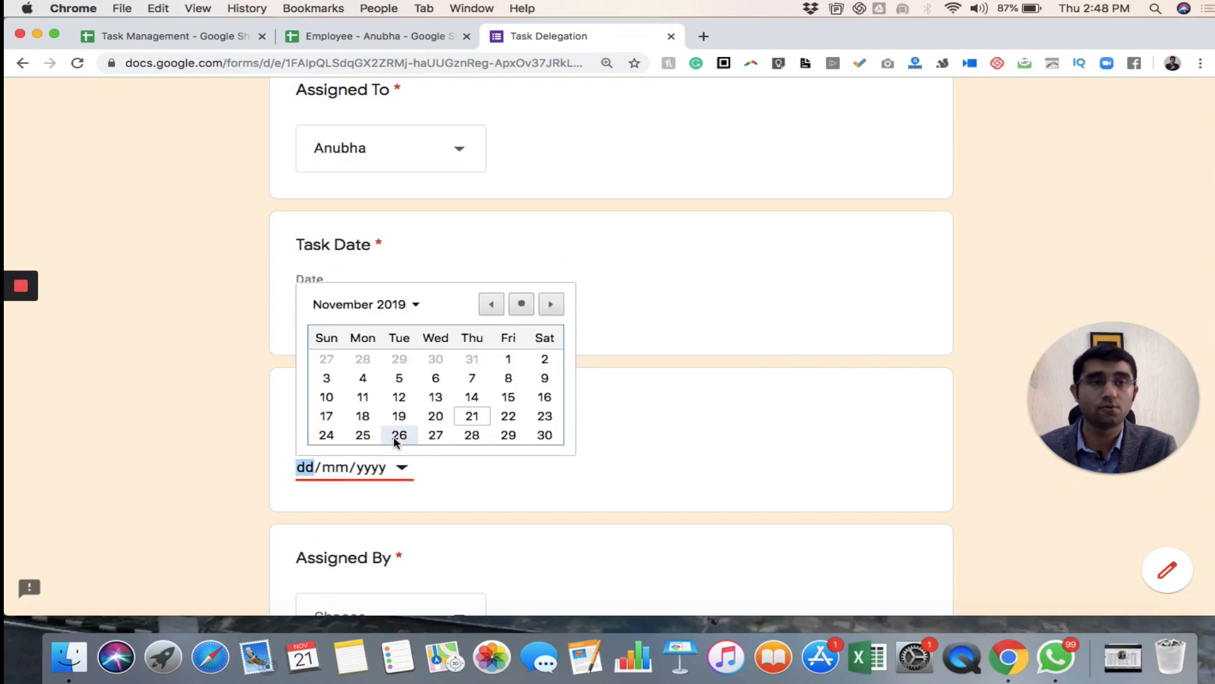
click(396, 437)
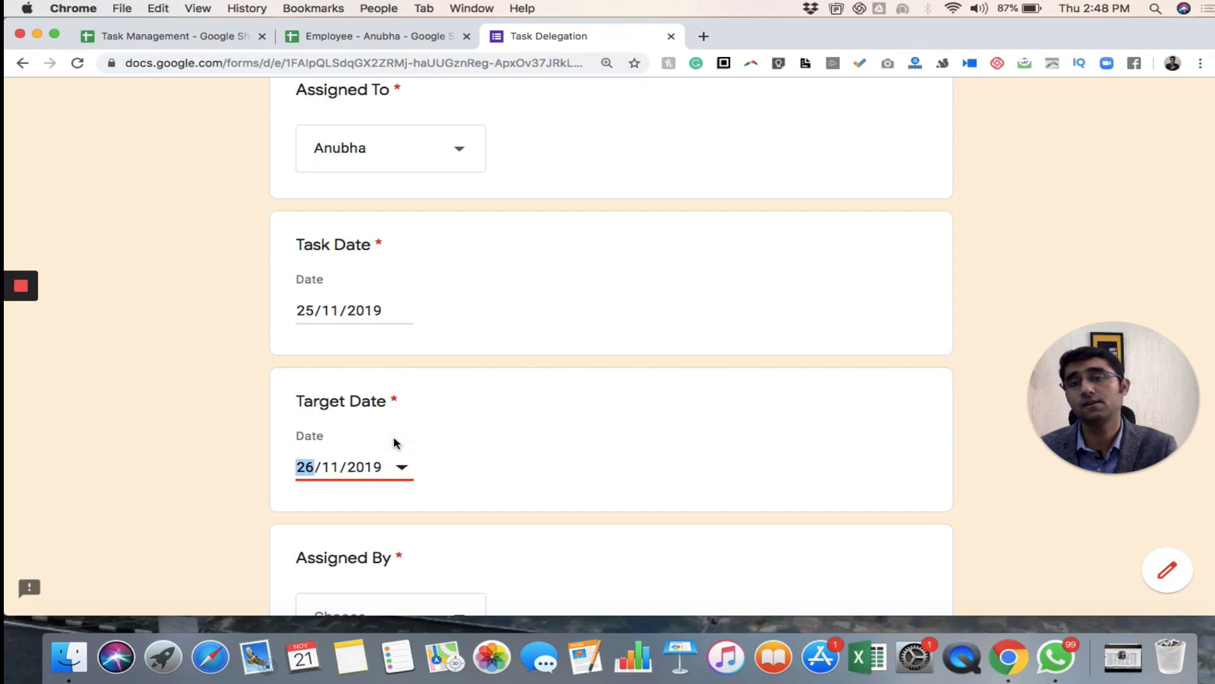
Step: Choose the fourth employee offered under Assigned By as the person delegating the task
scroll(393, 442, down, 2)
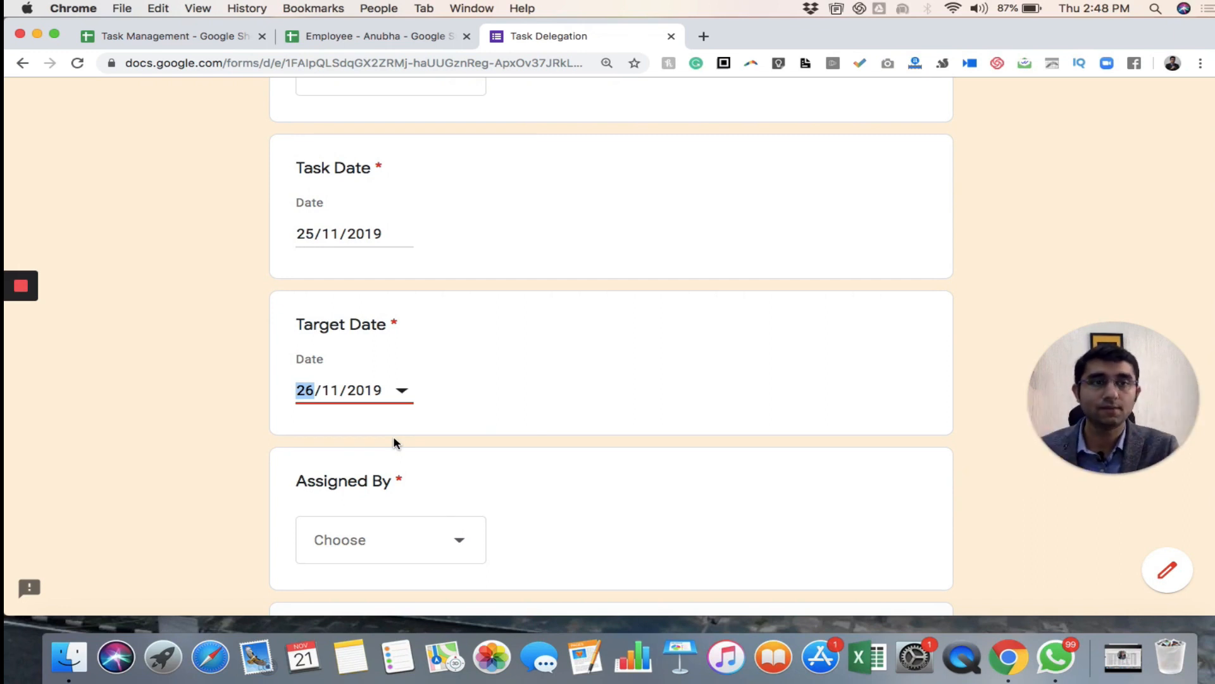
scroll(393, 442, down, 3)
click(459, 432)
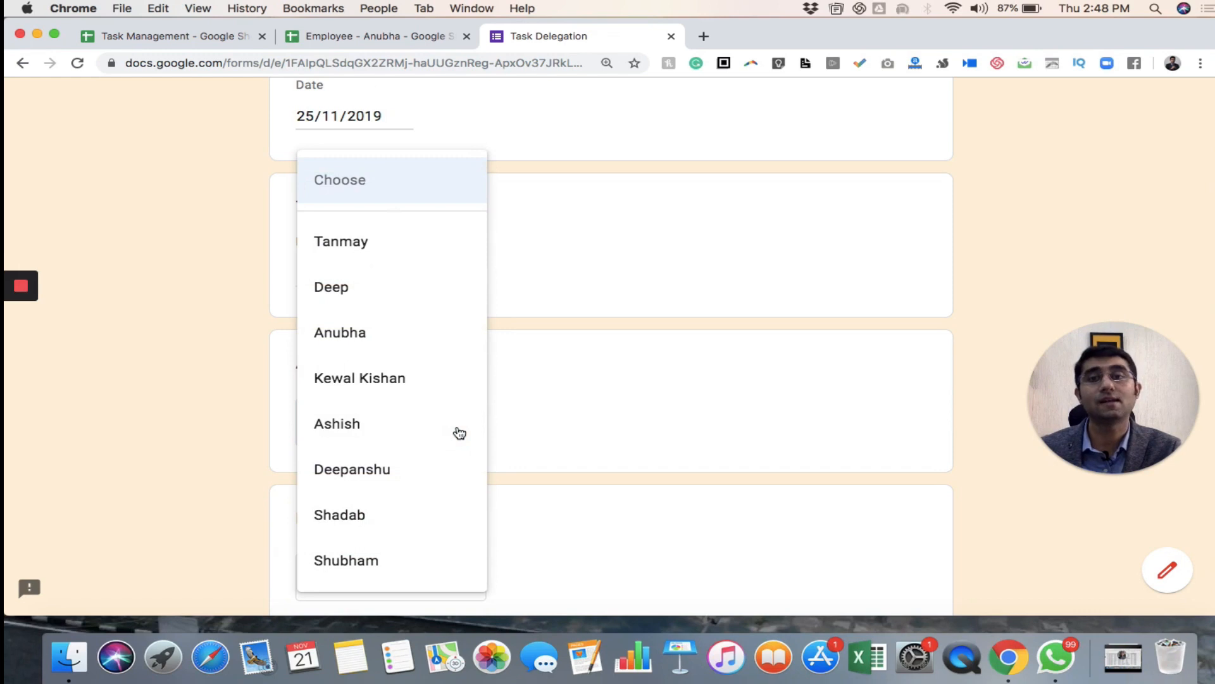
click(438, 396)
Step: Set the Priority to High and submit the Task Delegation form
scroll(434, 397, down, 5)
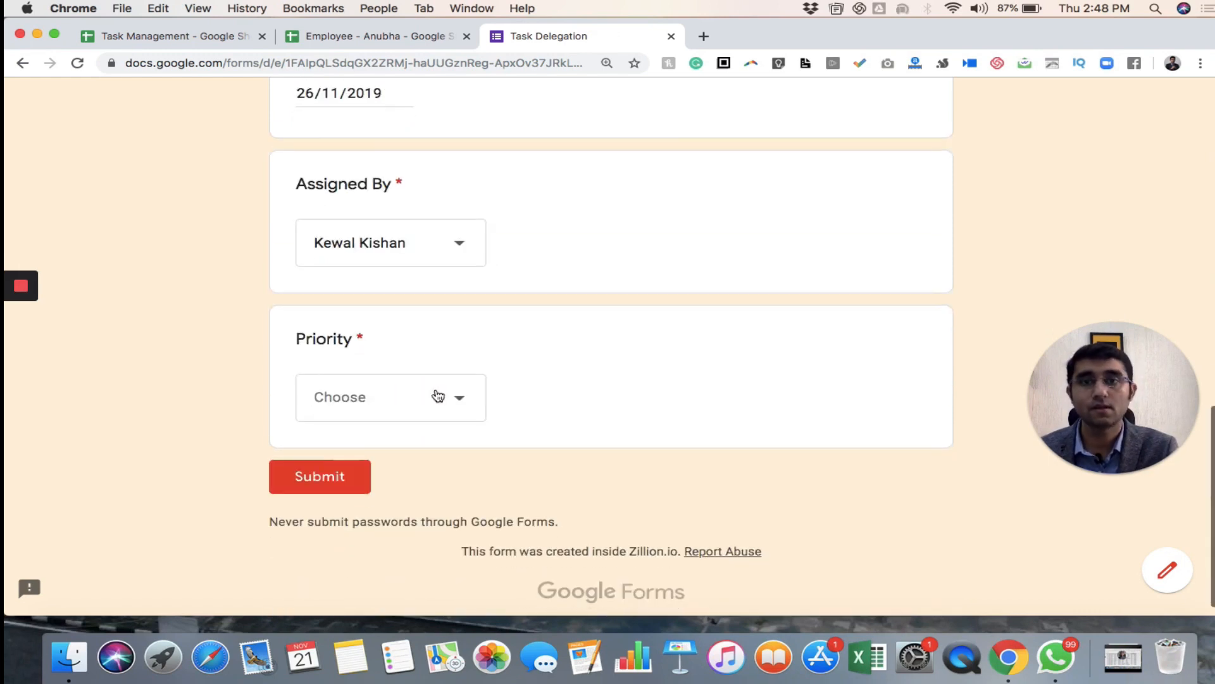
click(434, 396)
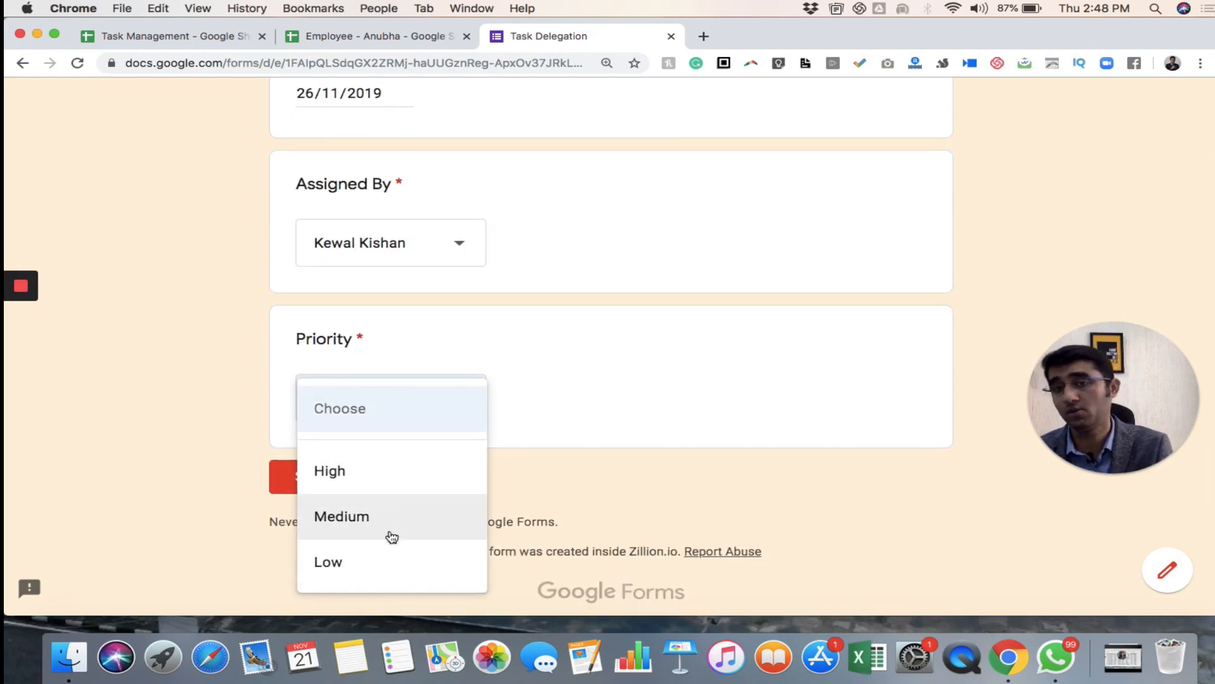
click(372, 477)
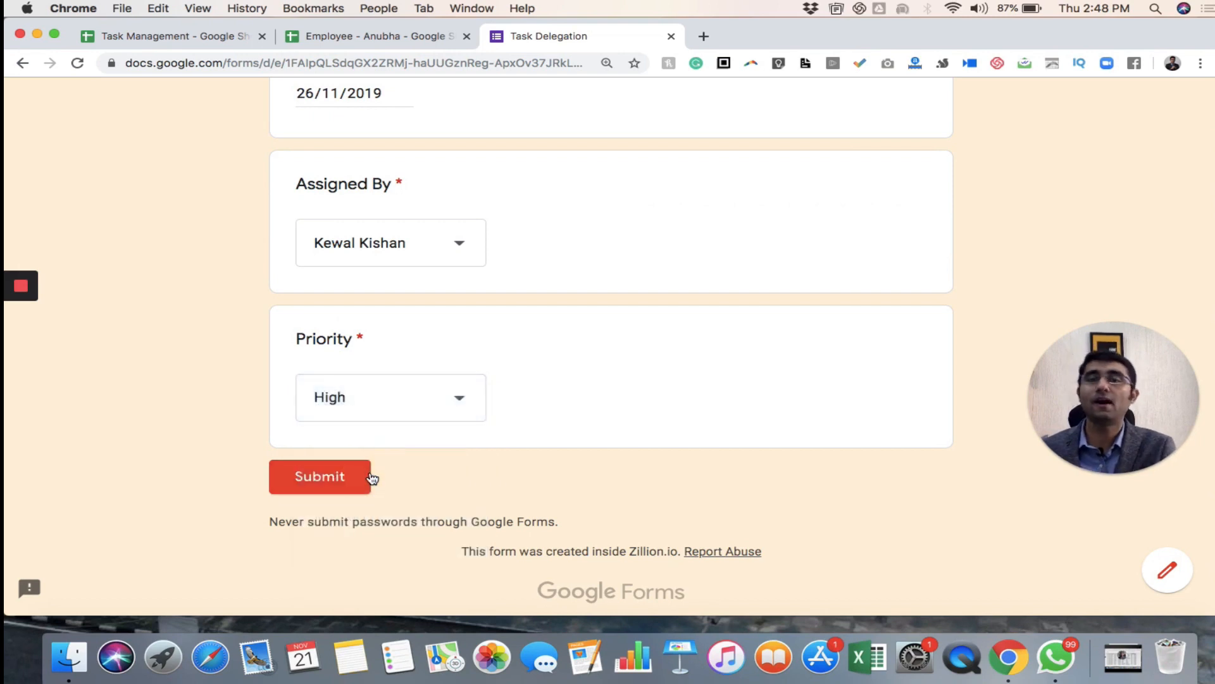
click(332, 471)
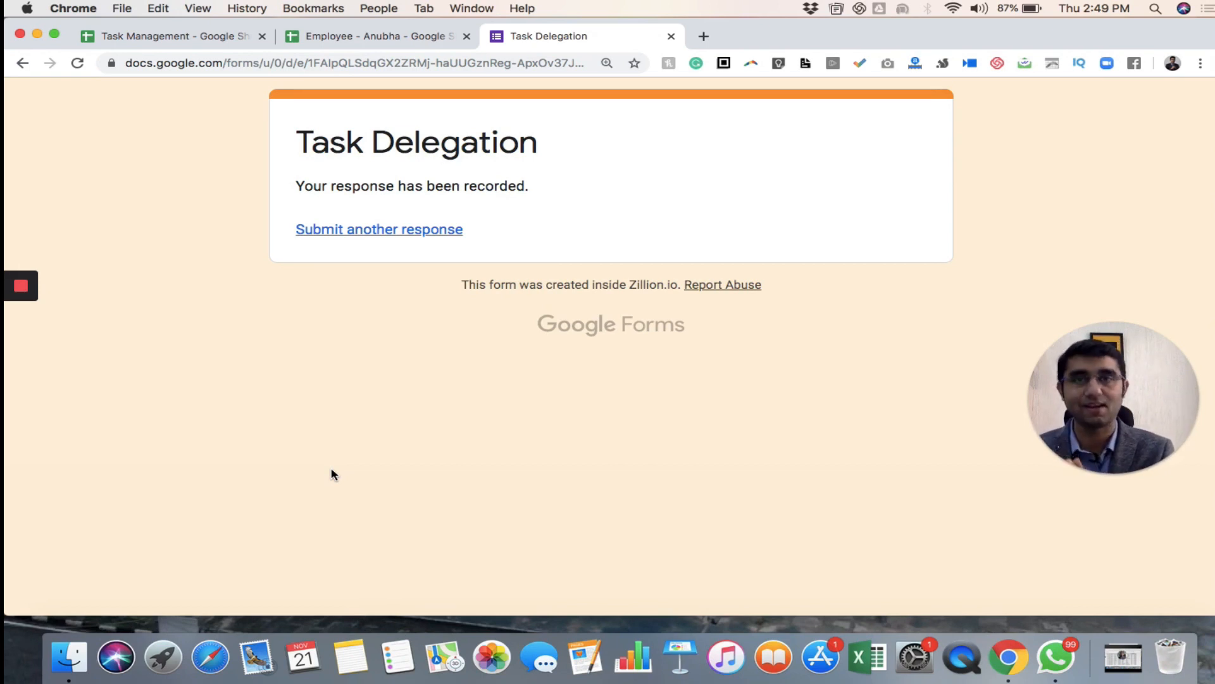
Step: Examine the Task Management dashboard's links to the Delegate Form, the Delegation Master and the employee sheets
click(127, 42)
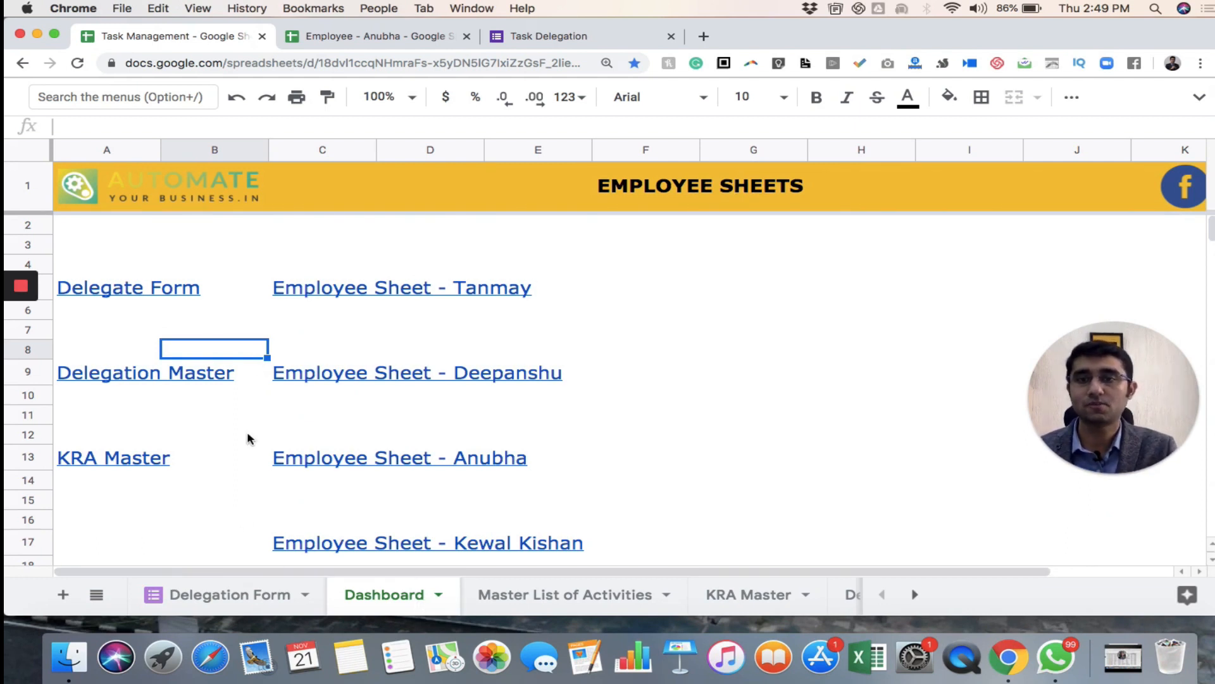
click(112, 308)
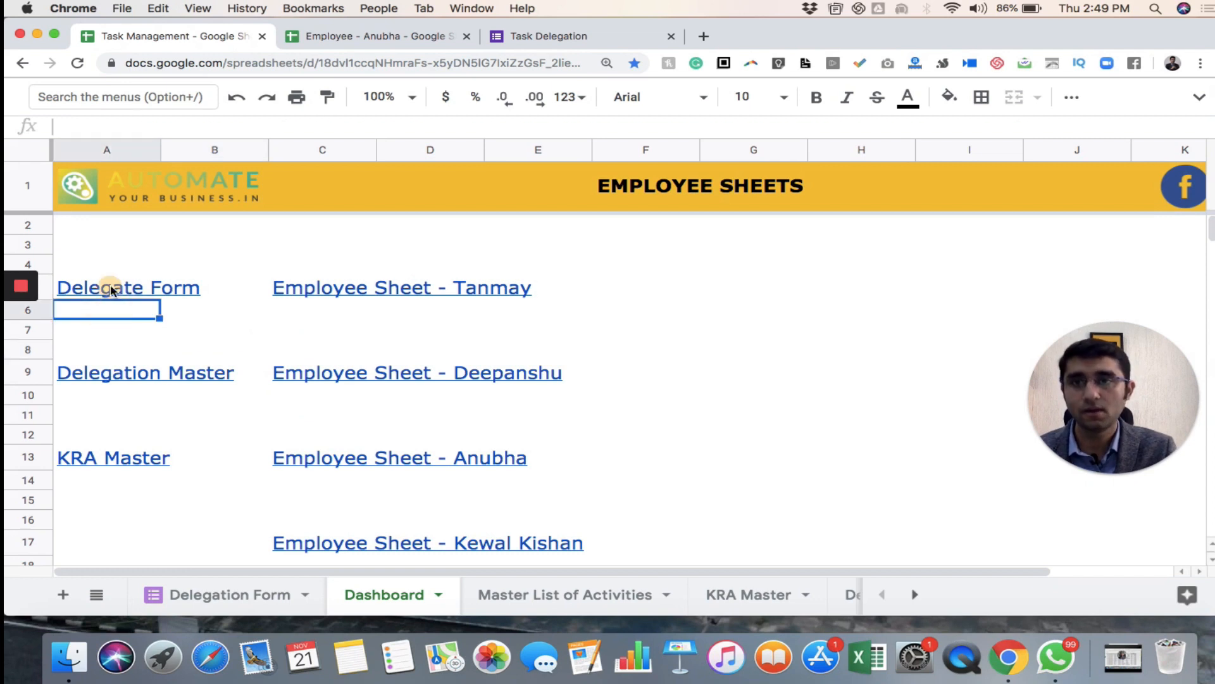
click(110, 290)
click(571, 38)
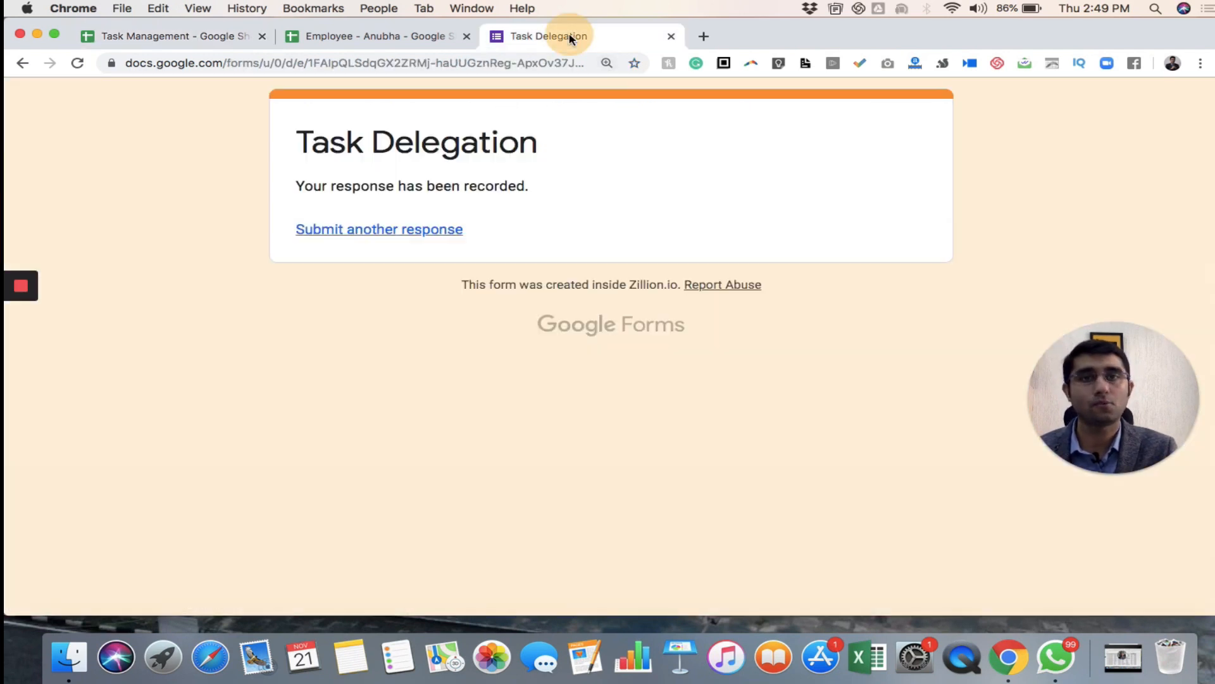
click(178, 42)
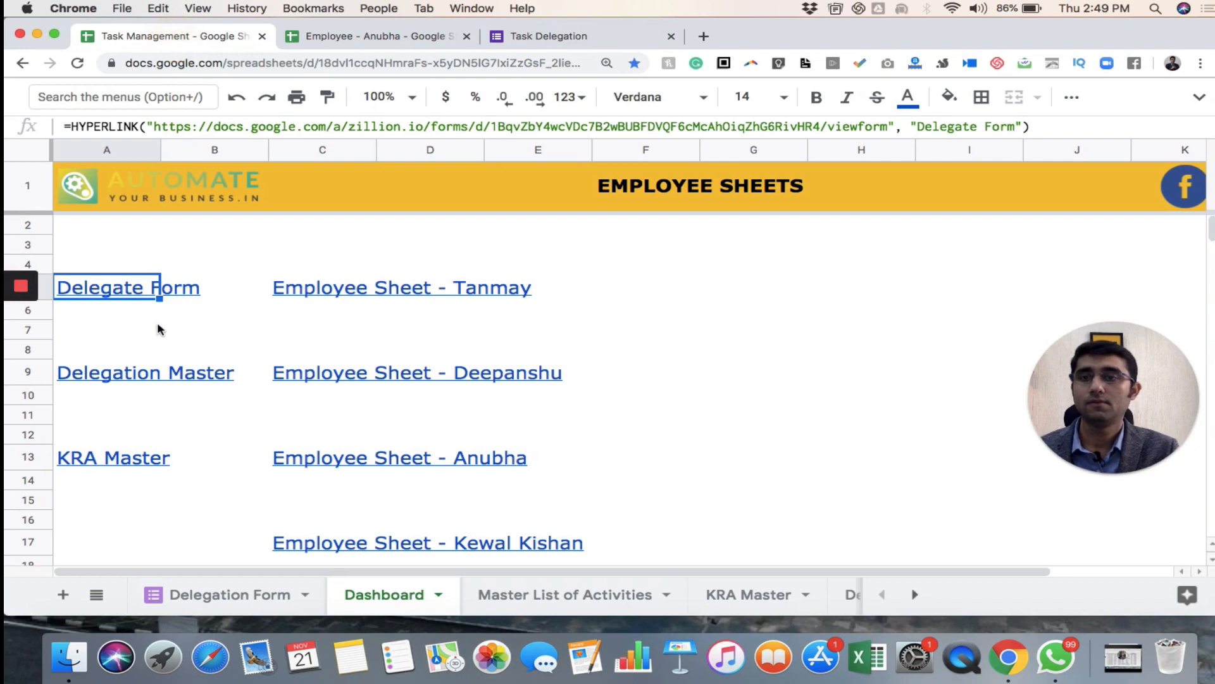
click(127, 376)
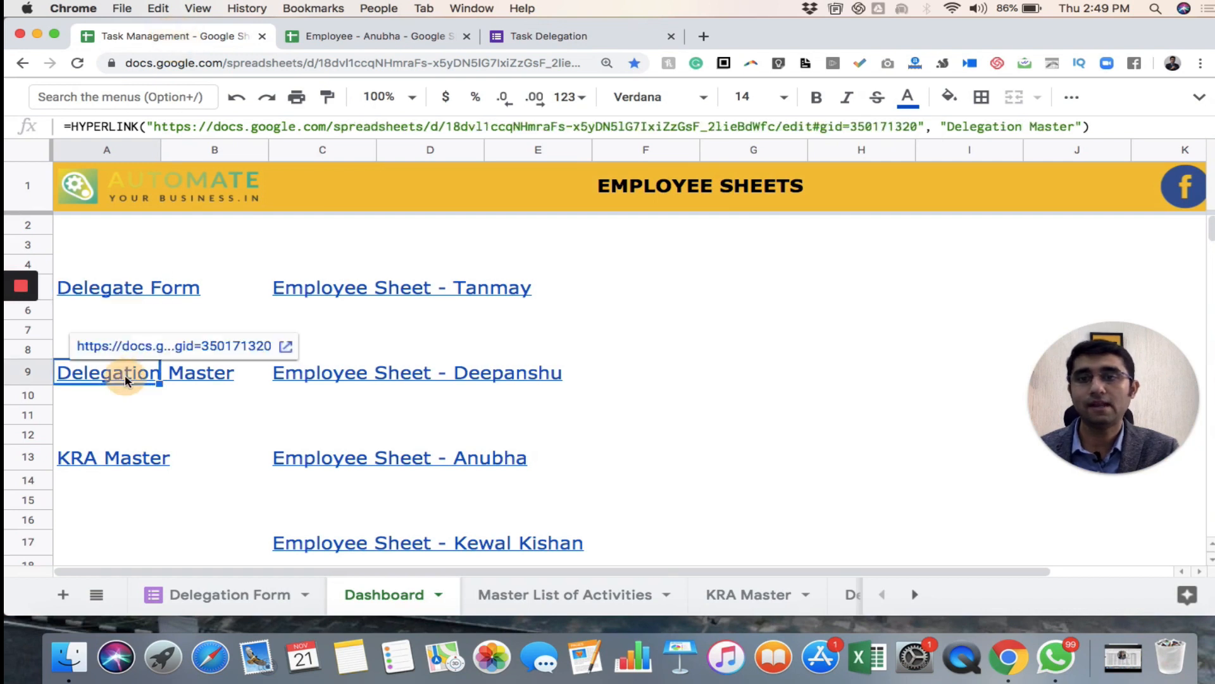
click(339, 286)
click(326, 371)
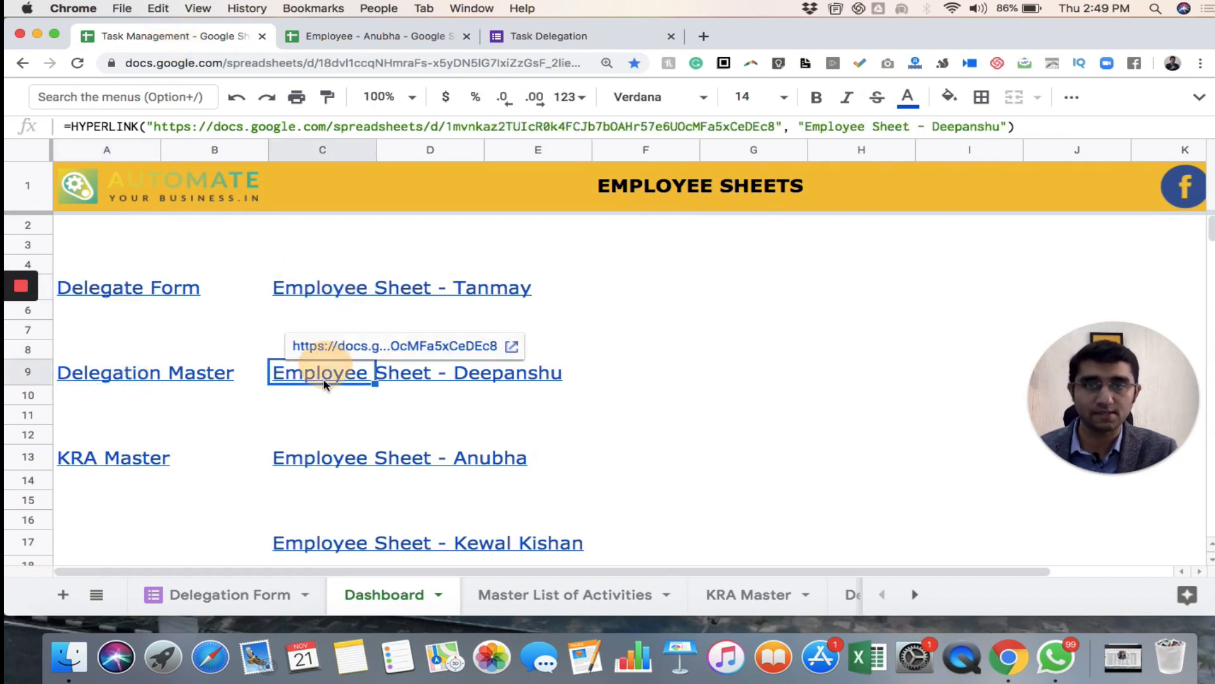
click(317, 461)
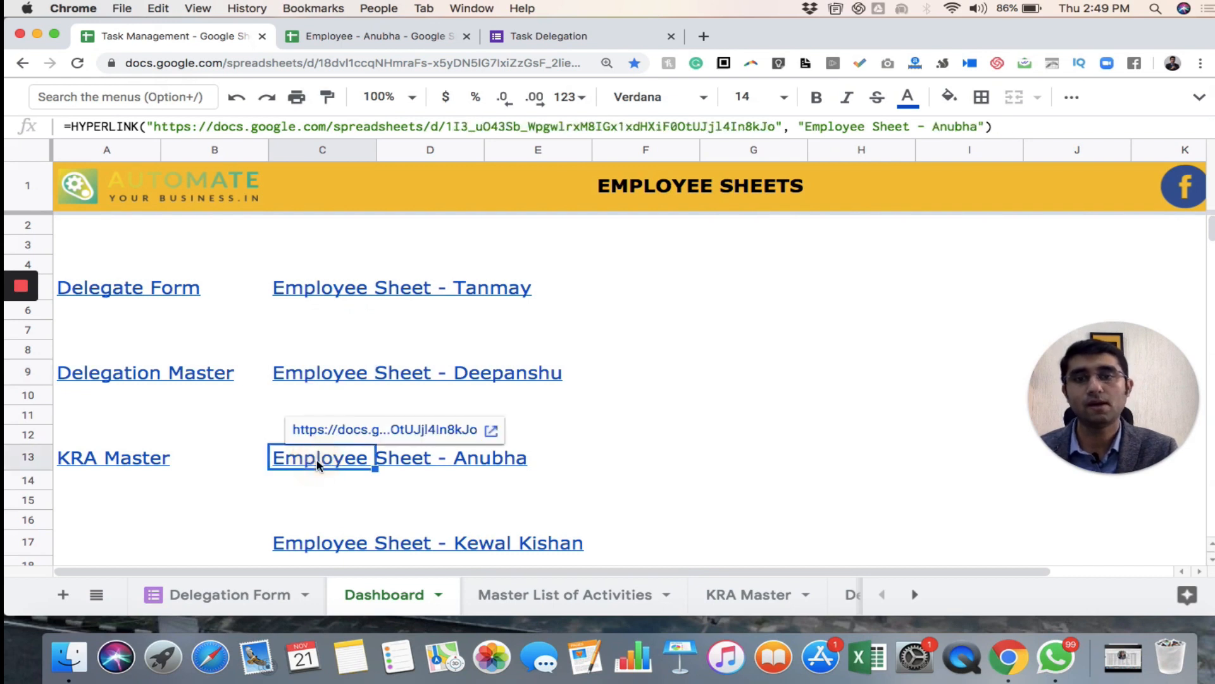
scroll(318, 465, down, 5)
scroll(319, 465, up, 5)
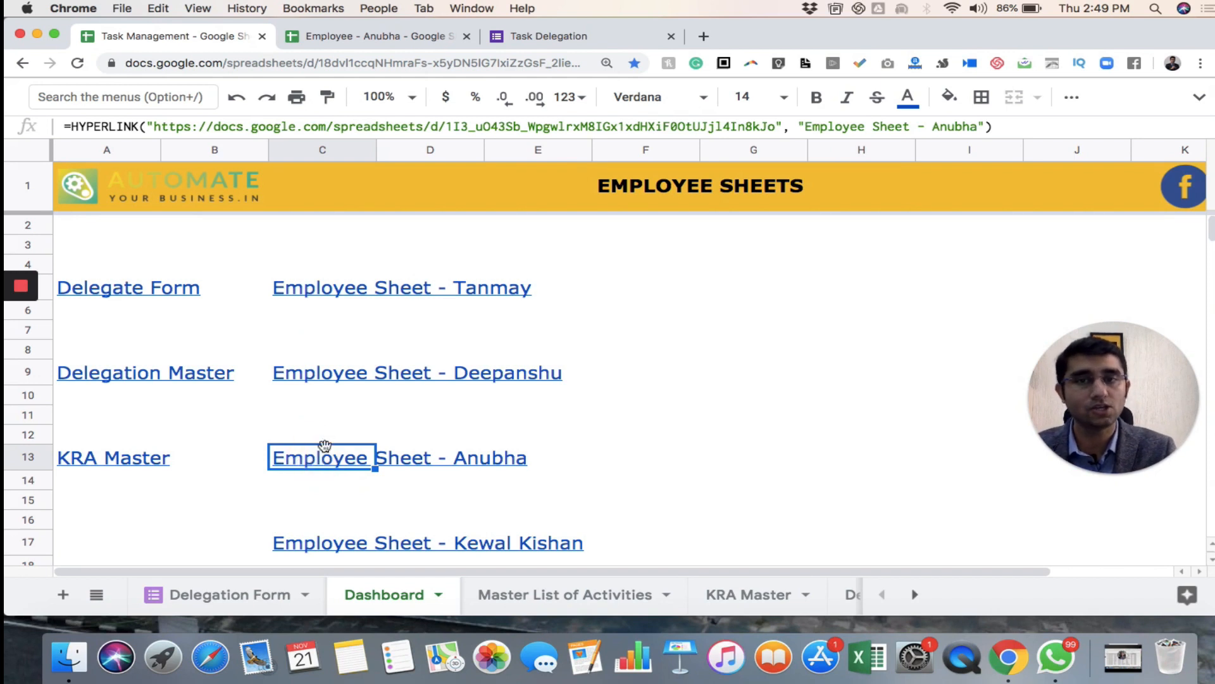
Step: Review the new Sales task's type, description, priority, assigner, Task Date and Target Date in the assigned employee's Delegated Task sheet
click(368, 38)
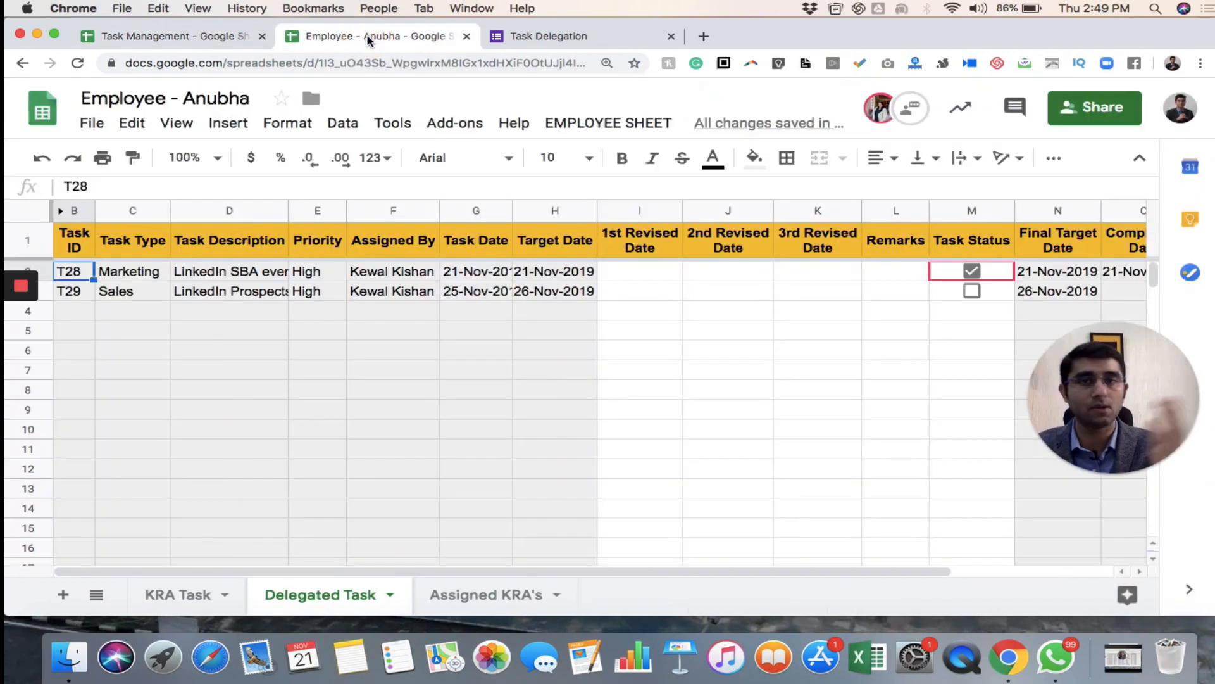
click(287, 358)
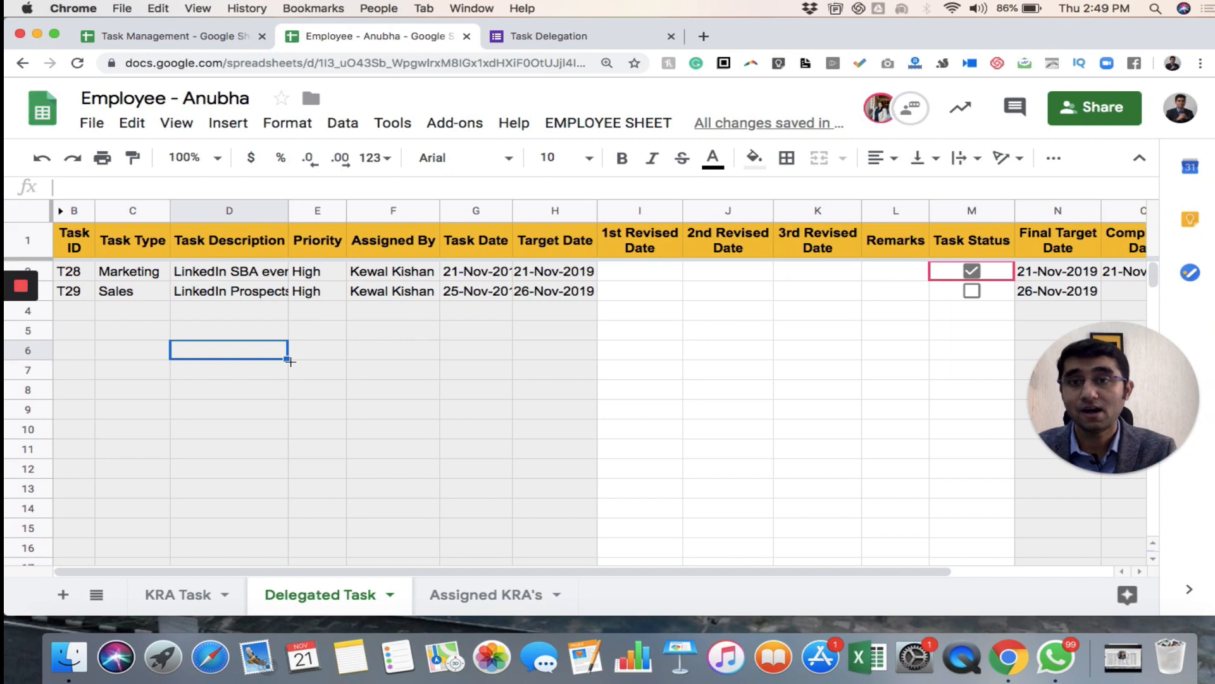
click(112, 294)
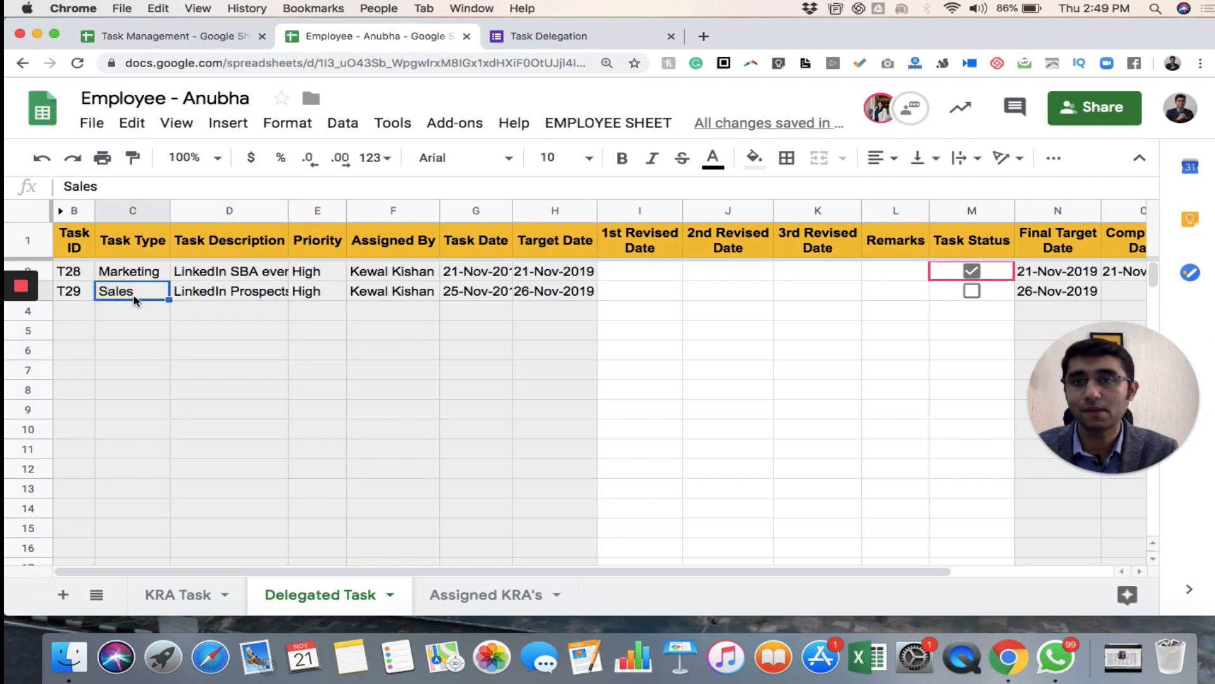
click(190, 296)
click(316, 294)
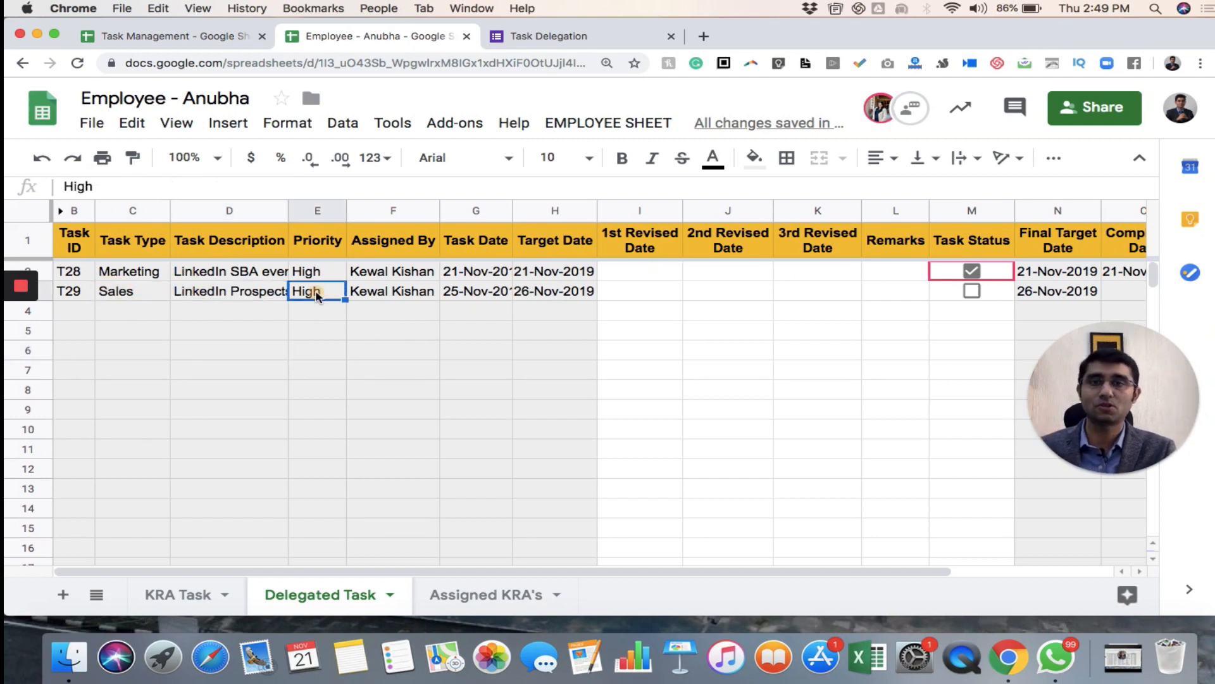
click(396, 296)
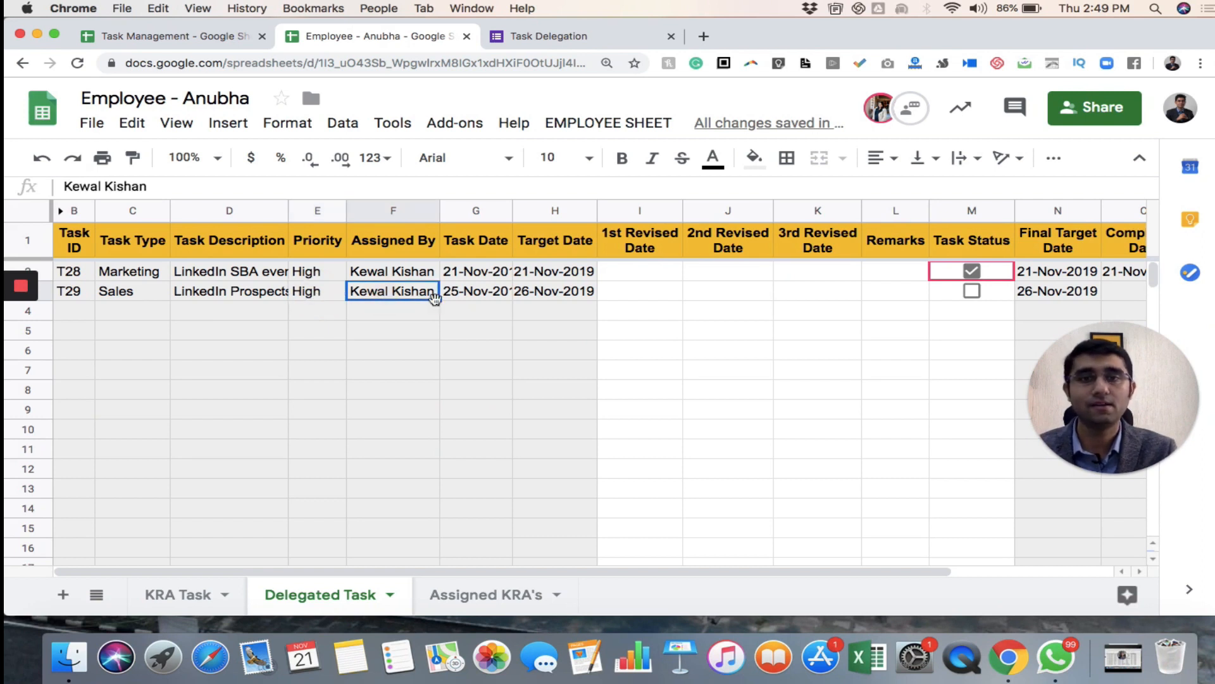
click(470, 297)
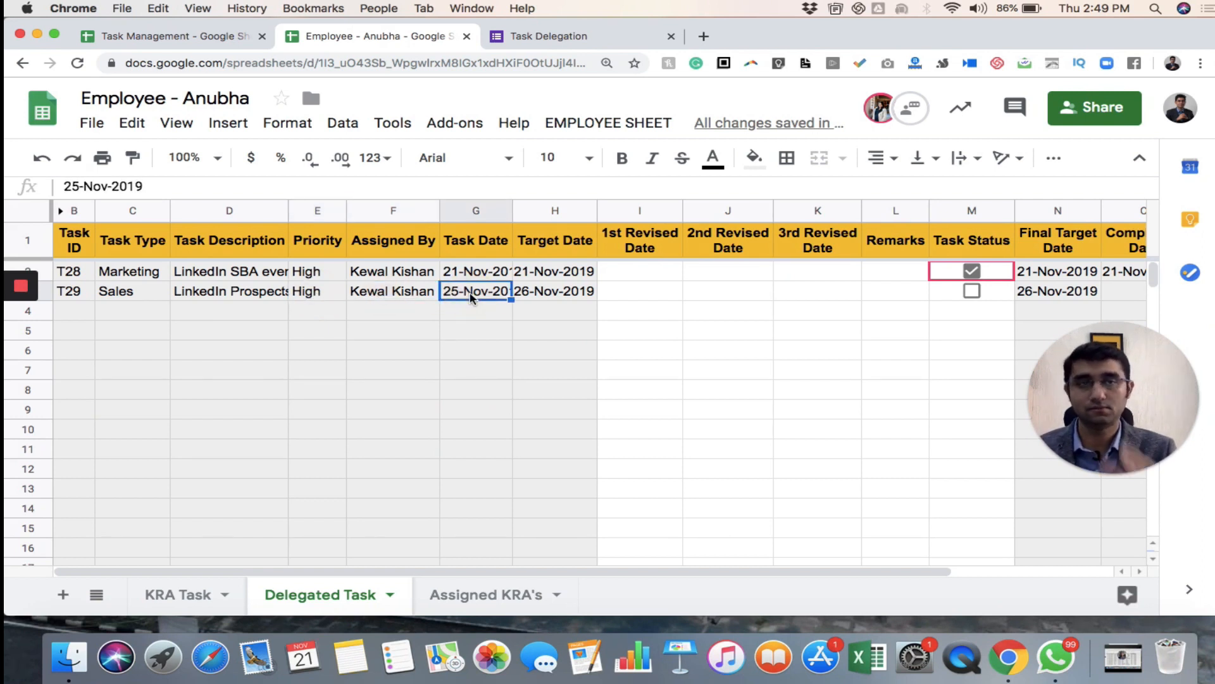
click(537, 292)
drag(1086, 383, 450, 382)
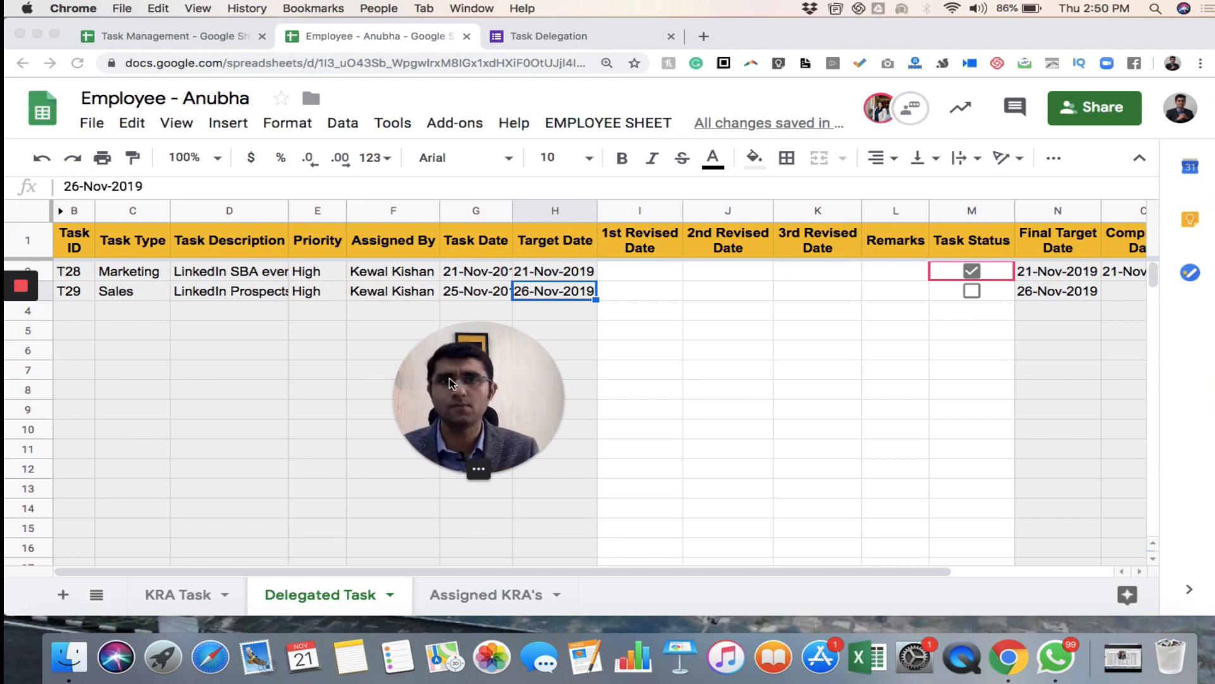
Step: Check the Remarks and Completion Status of the Sales task in the employee's Delegated Task sheet
click(888, 293)
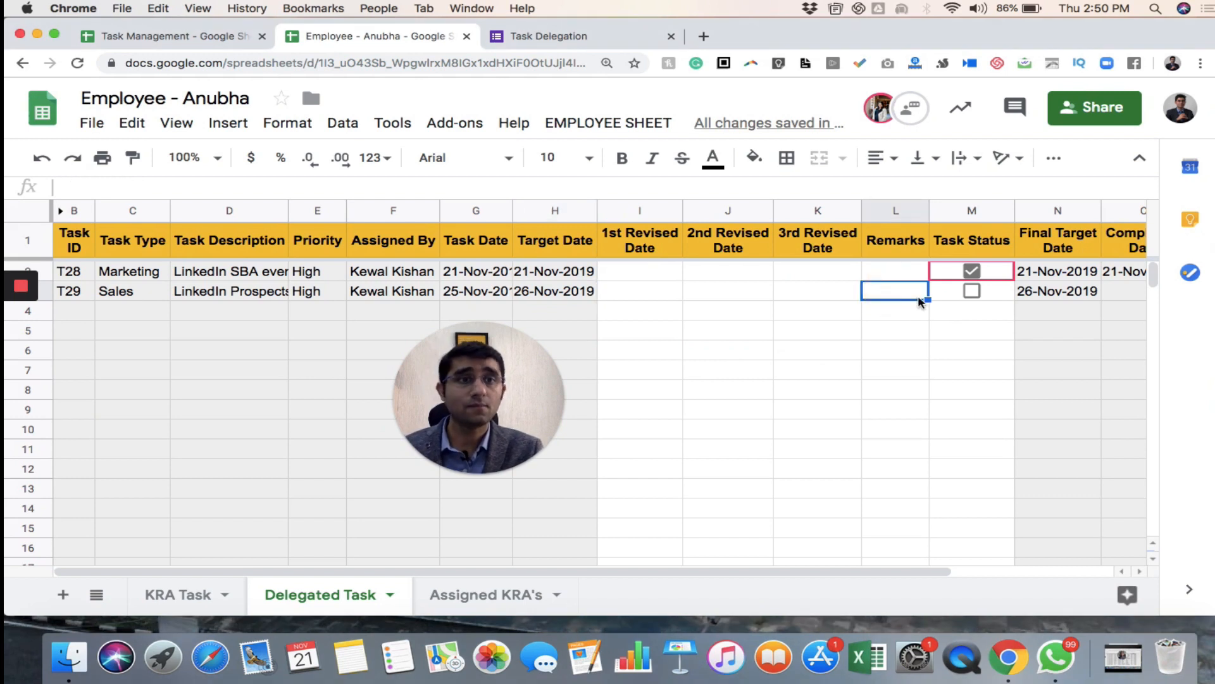
scroll(935, 332, right, 5)
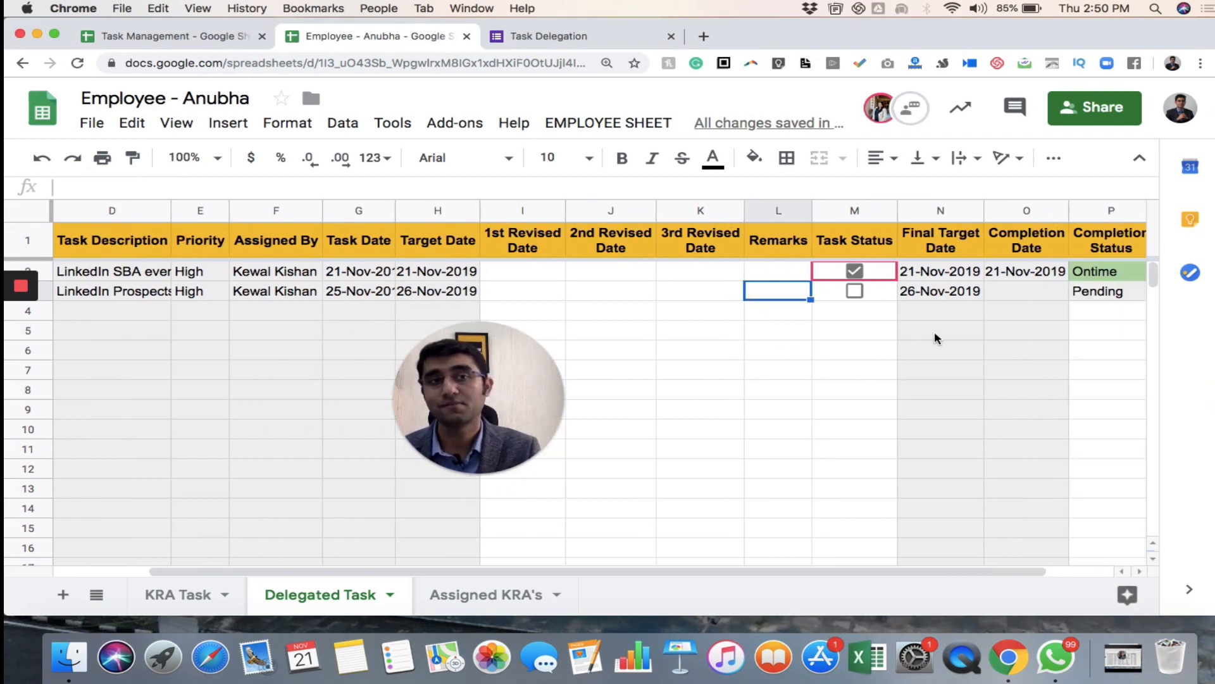
click(984, 293)
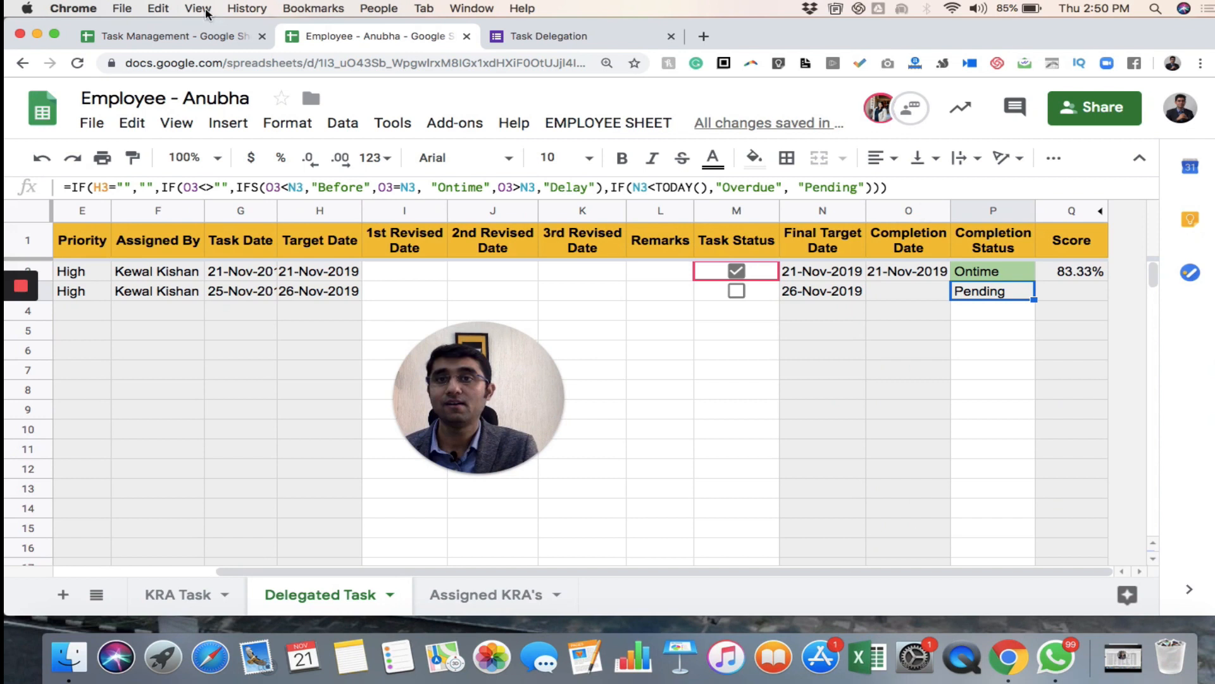
Step: Return to the Task Management spreadsheet and open its Delegation Master sheet
click(163, 36)
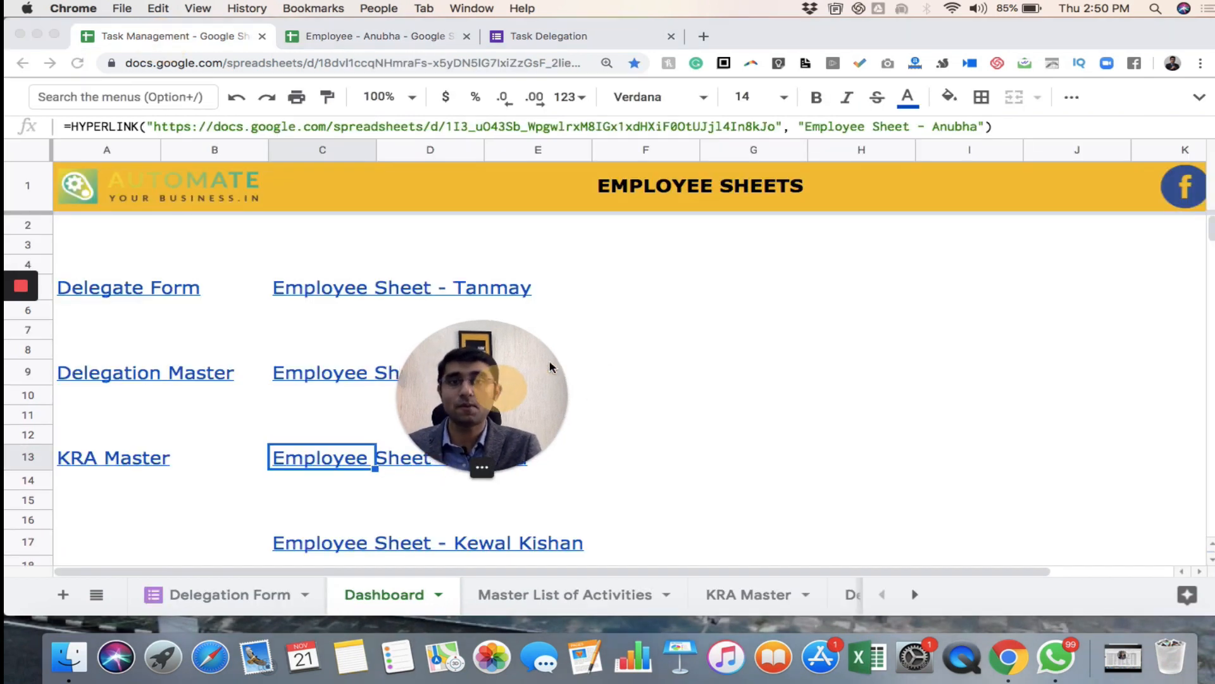
drag(550, 366, 807, 280)
scroll(608, 466, down, 5)
scroll(607, 466, up, 5)
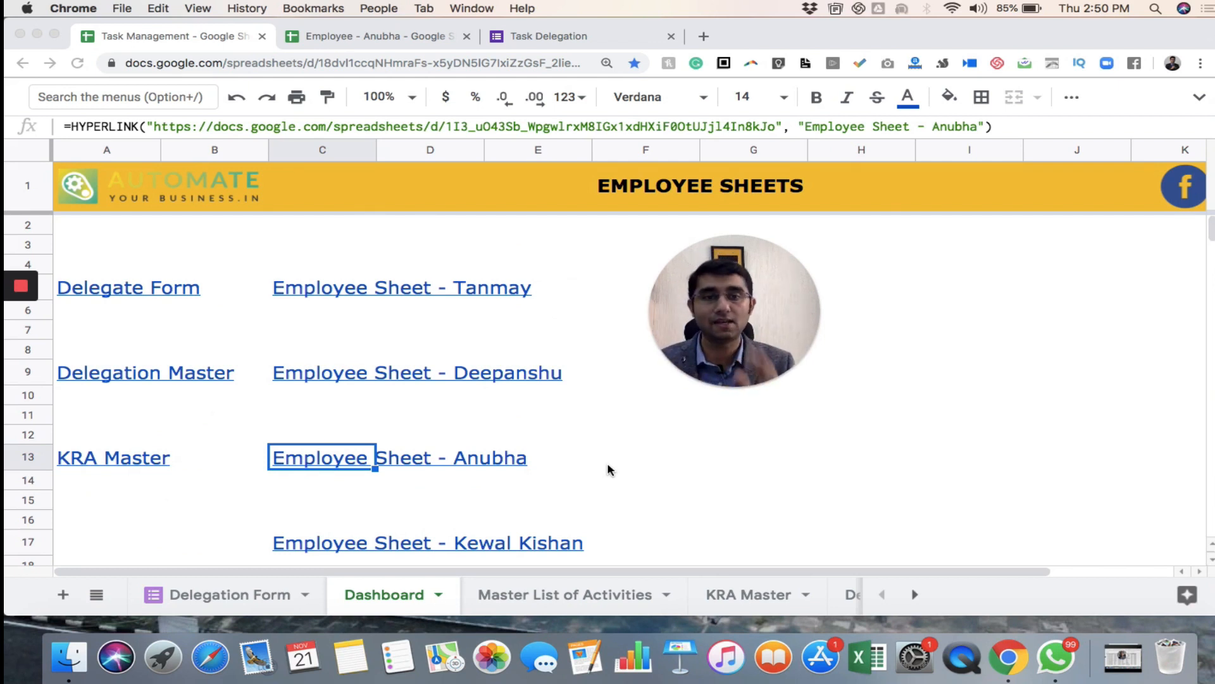
scroll(557, 586, right, 2)
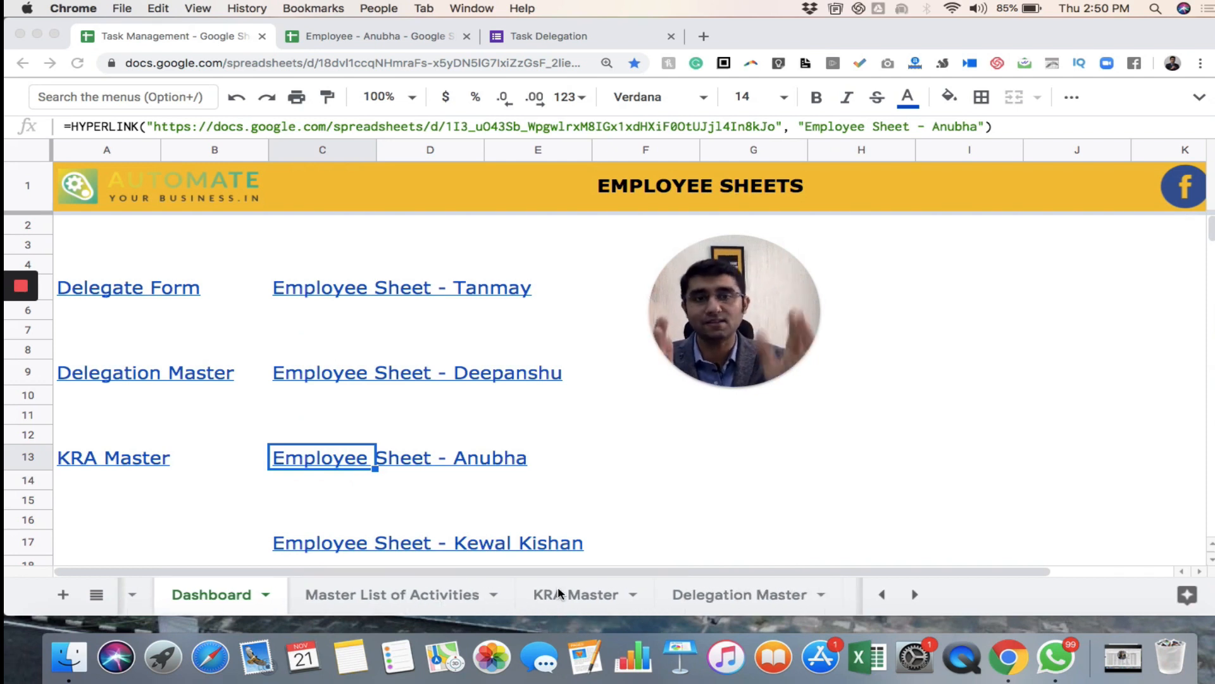
click(724, 596)
click(724, 596)
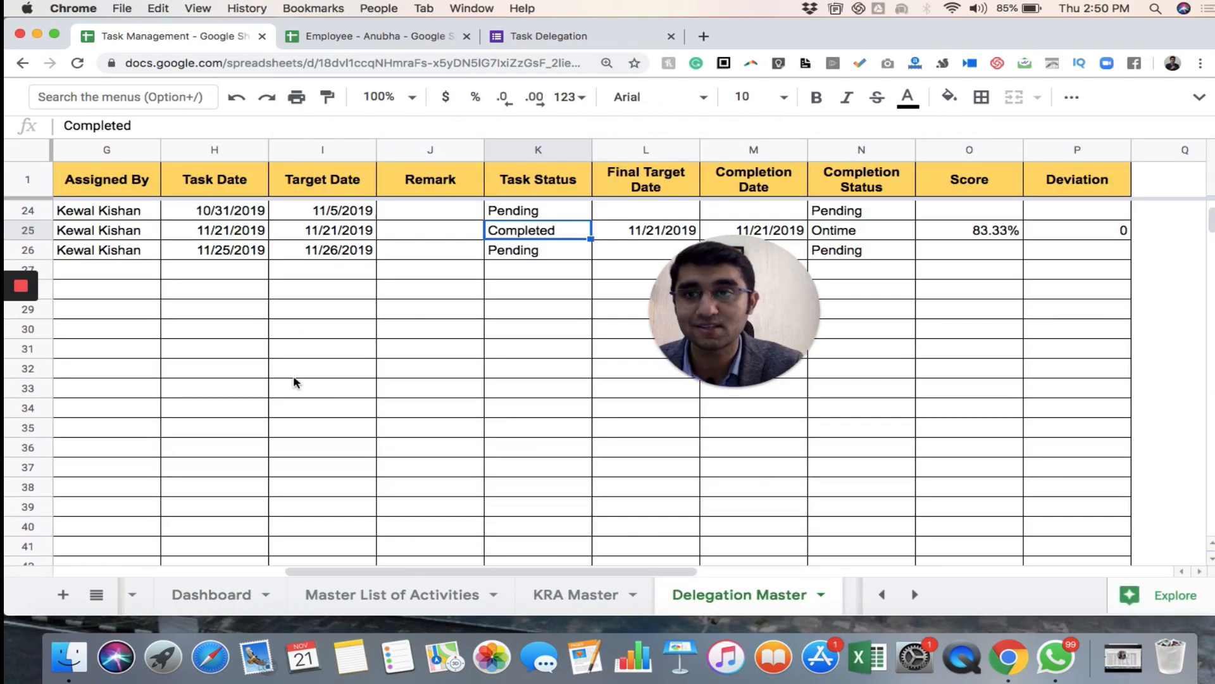
Step: Find the new Sales task in the Delegation Master and review its type, description, assigner and create date
scroll(294, 379, up, 8)
scroll(157, 405, down, 6)
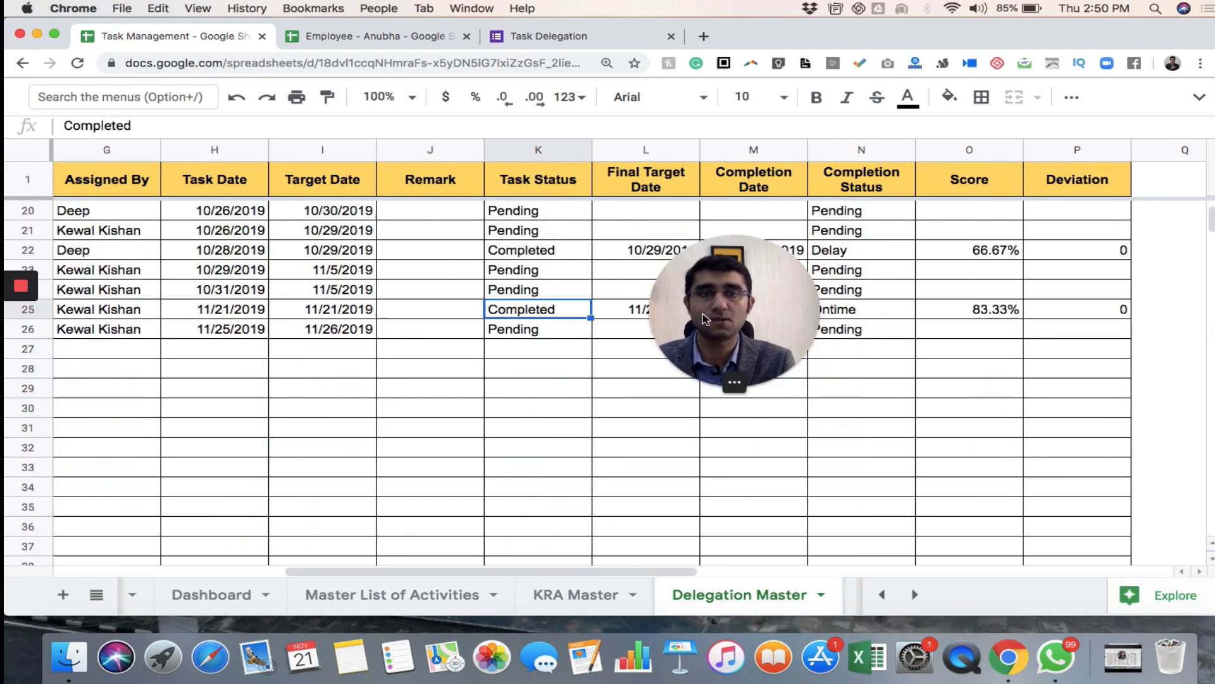
scroll(298, 398, left, 10)
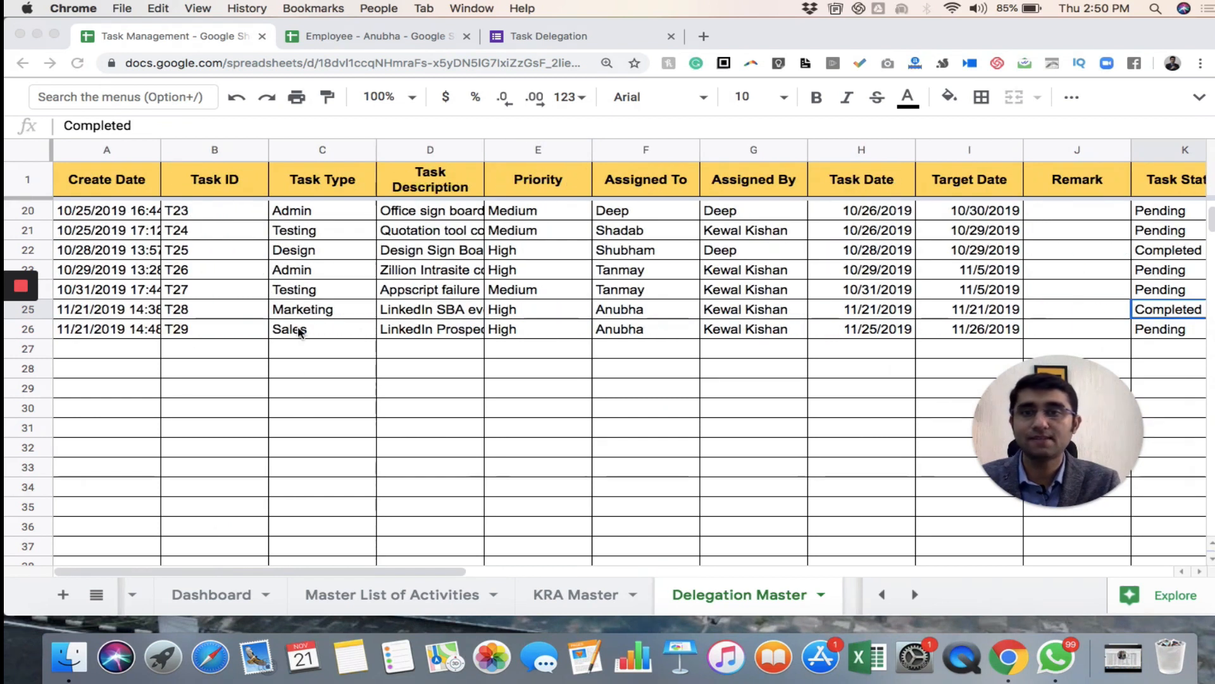
click(335, 328)
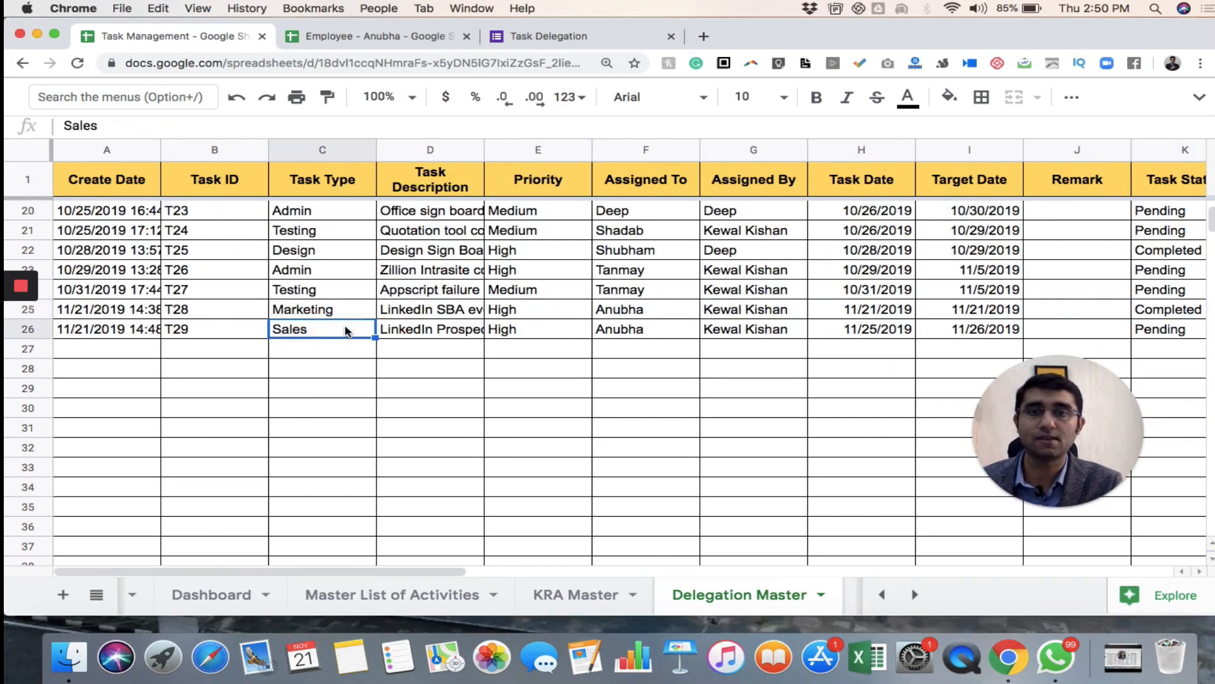
click(422, 332)
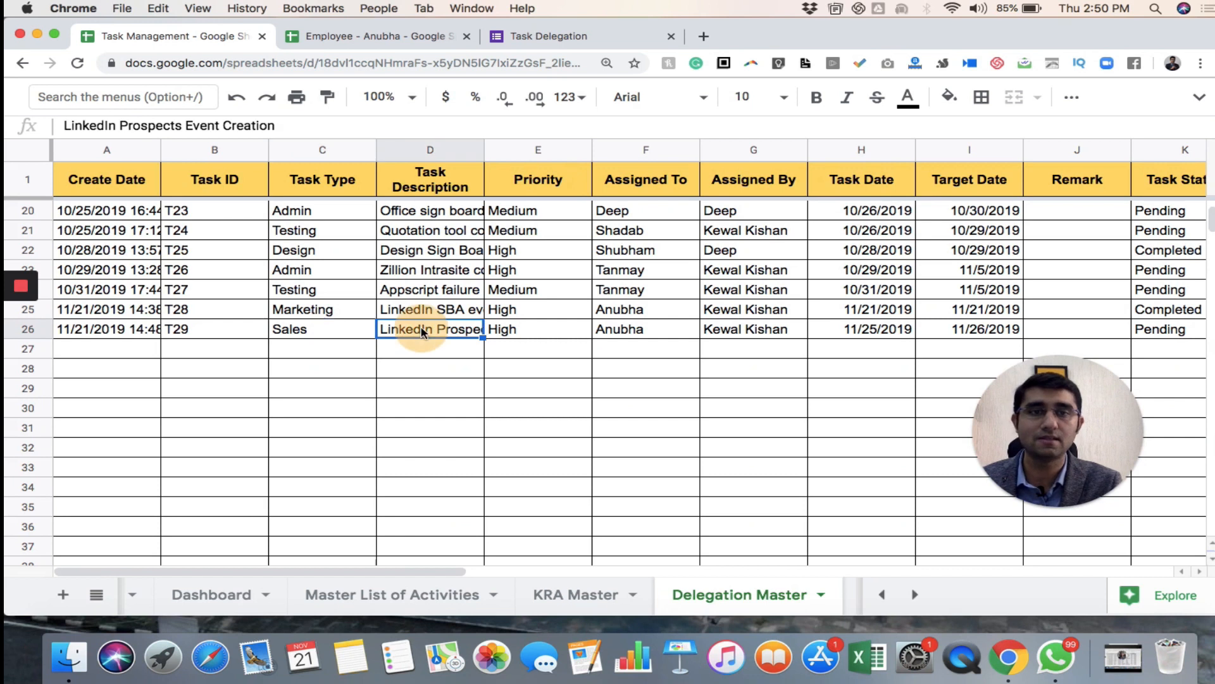
click(784, 329)
click(95, 329)
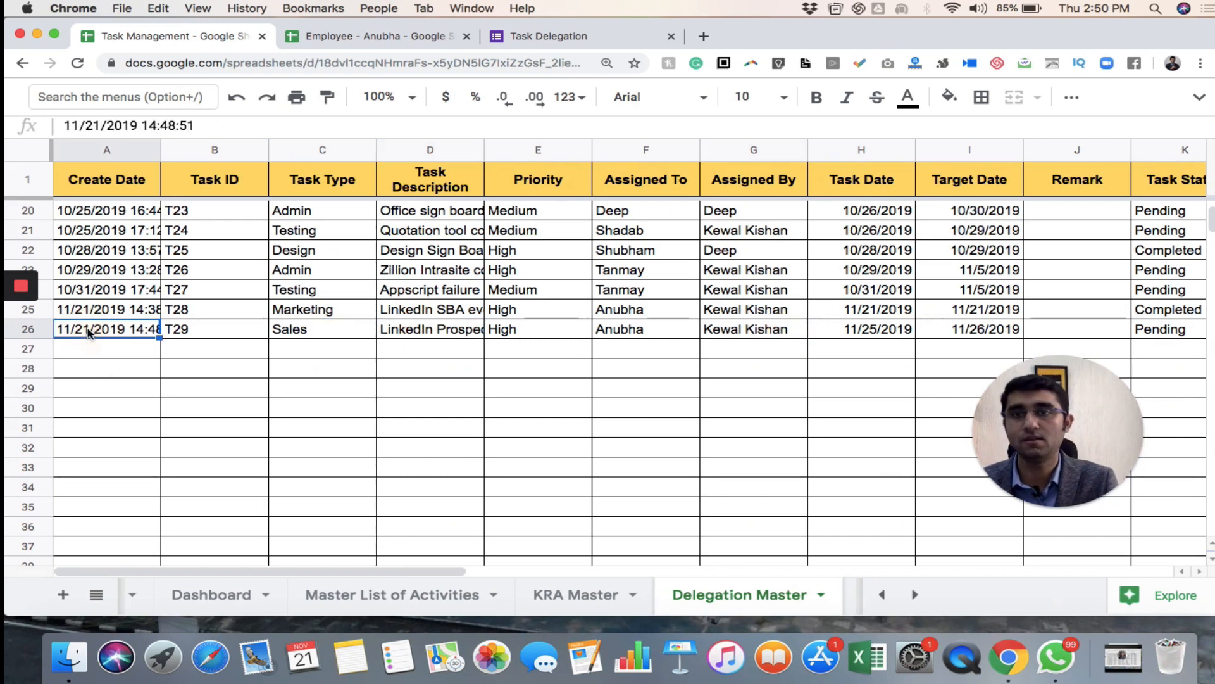
Step: Check the Sales task's dates, Task Status and Completion Status in the Delegation Master
scroll(390, 400, right, 3)
scroll(389, 400, right, 1)
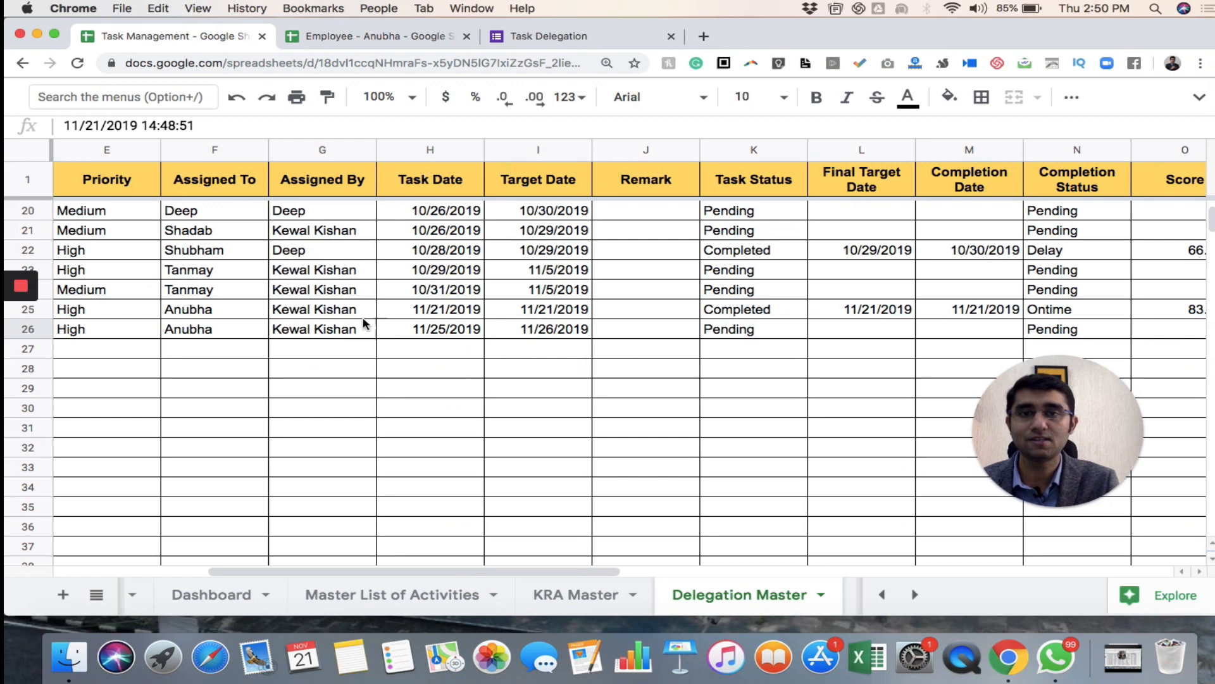
drag(287, 331, 1086, 328)
scroll(738, 415, right, 3)
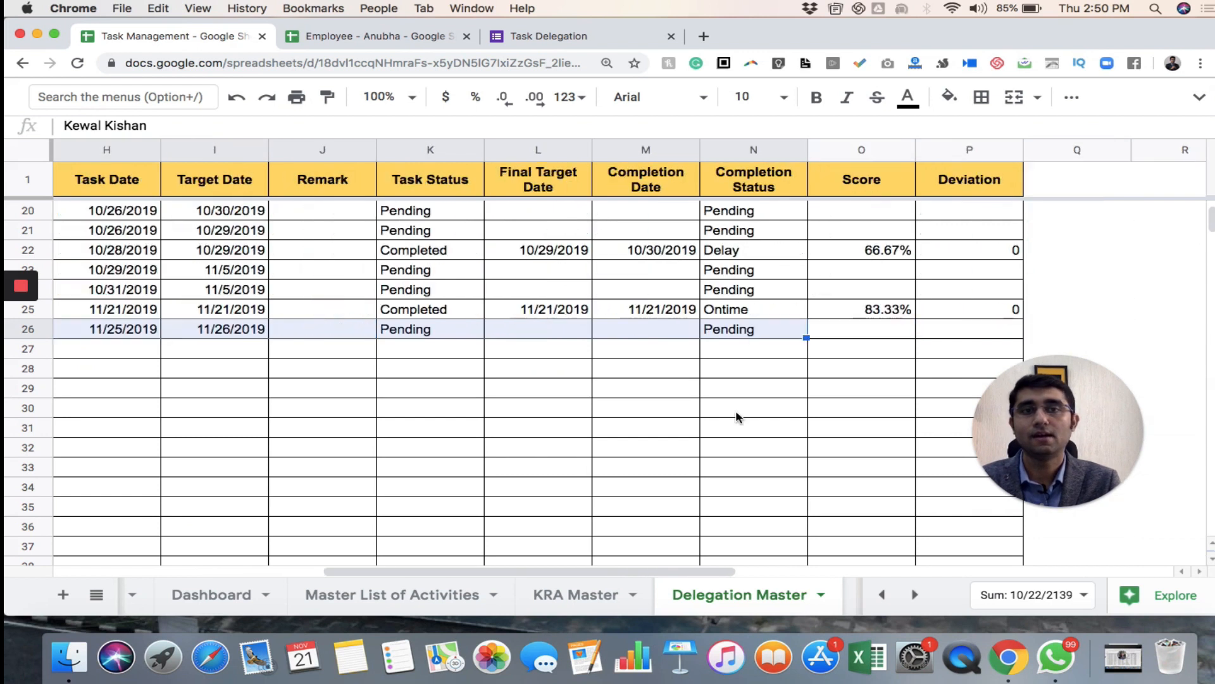
click(442, 330)
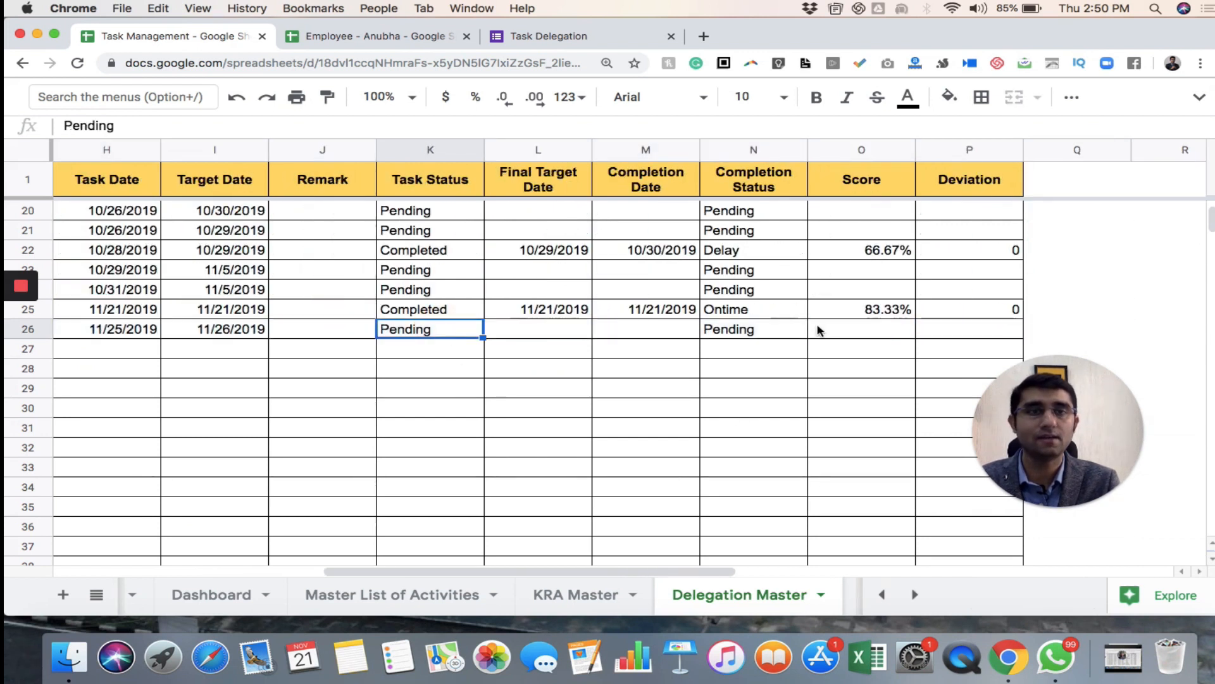
click(783, 328)
scroll(526, 361, left, 5)
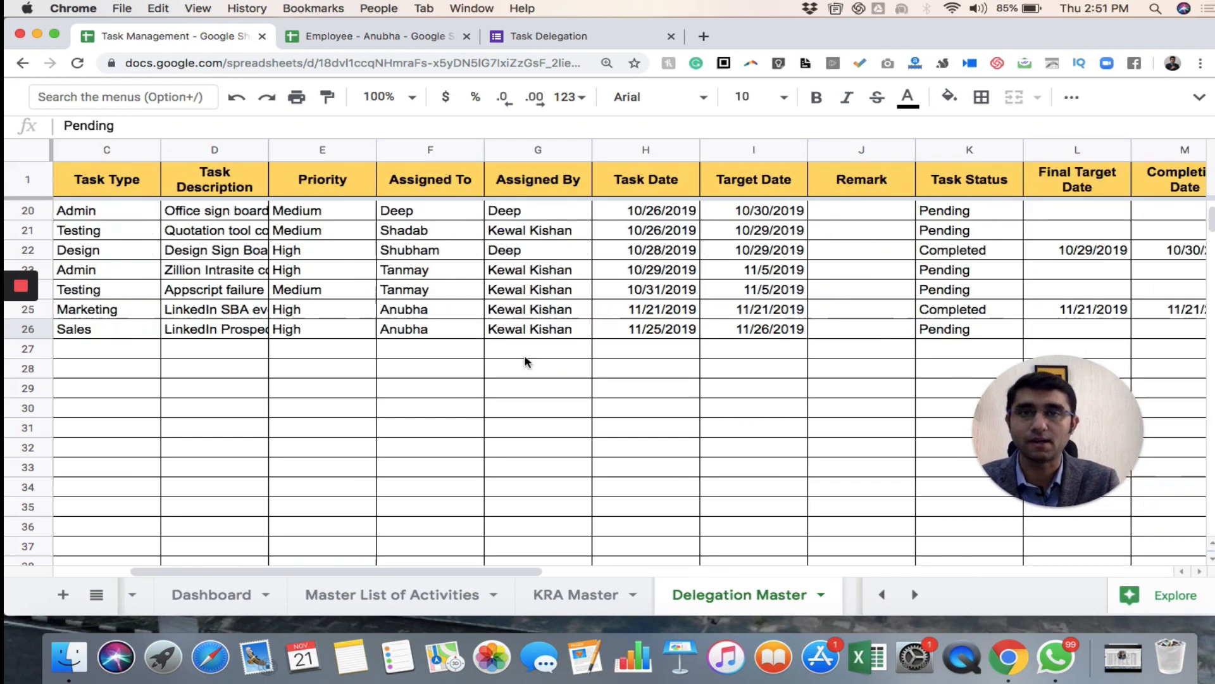
scroll(525, 360, up, 5)
scroll(525, 361, down, 5)
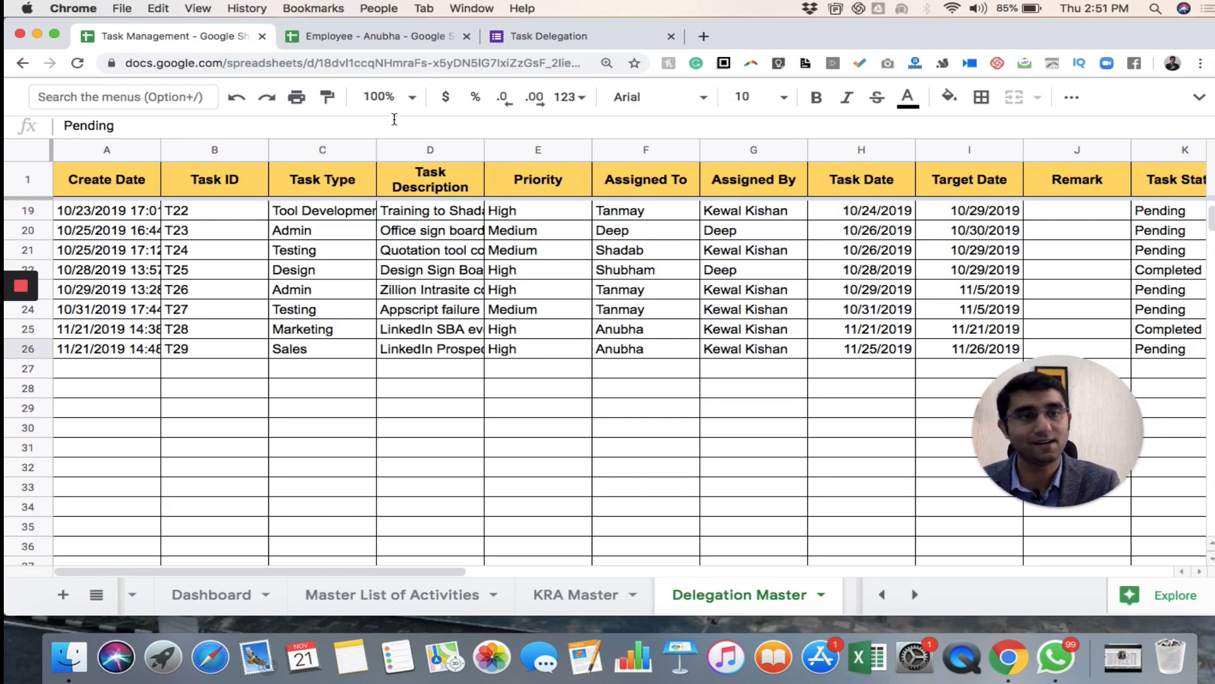
Step: Try to set the Sales task's 1st Revised Date to 20 November 2019 in the employee's Delegated Task sheet
click(358, 36)
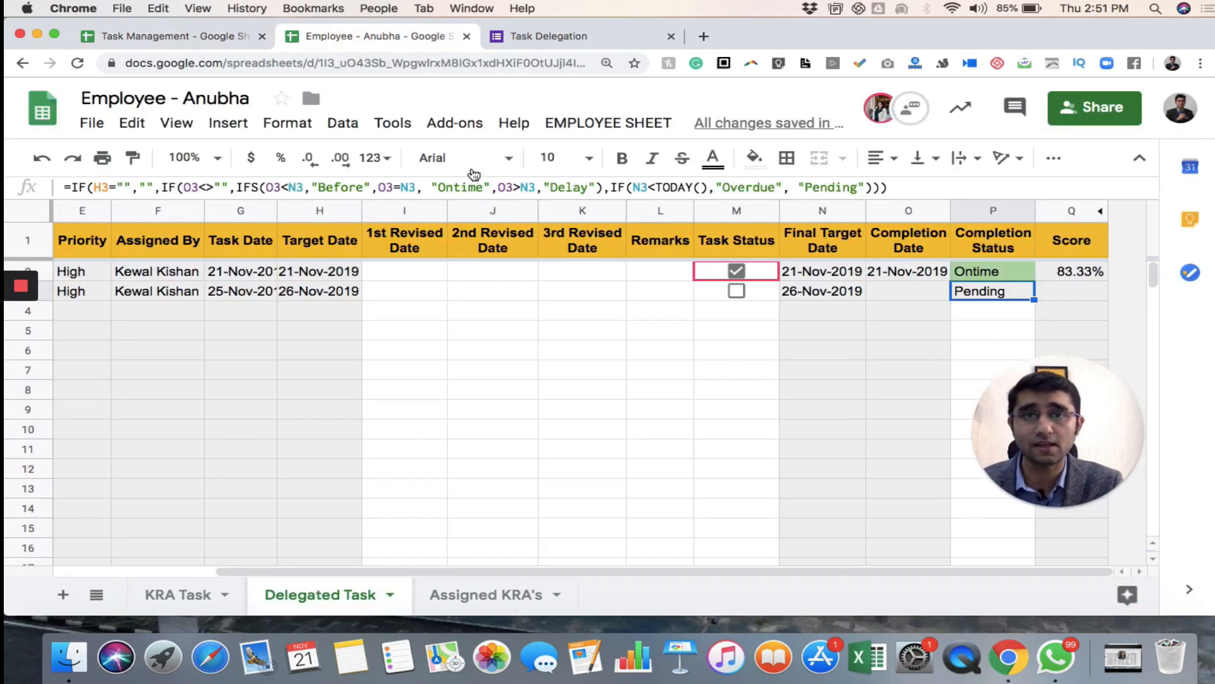
double_click(415, 293)
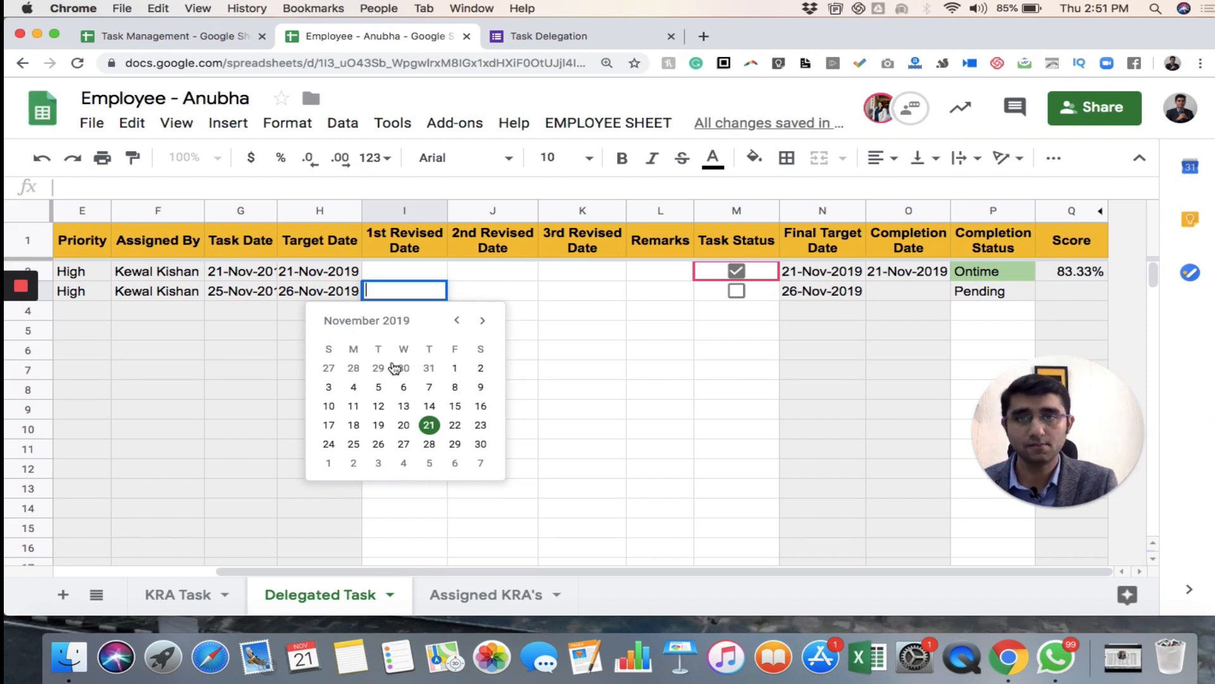
click(403, 425)
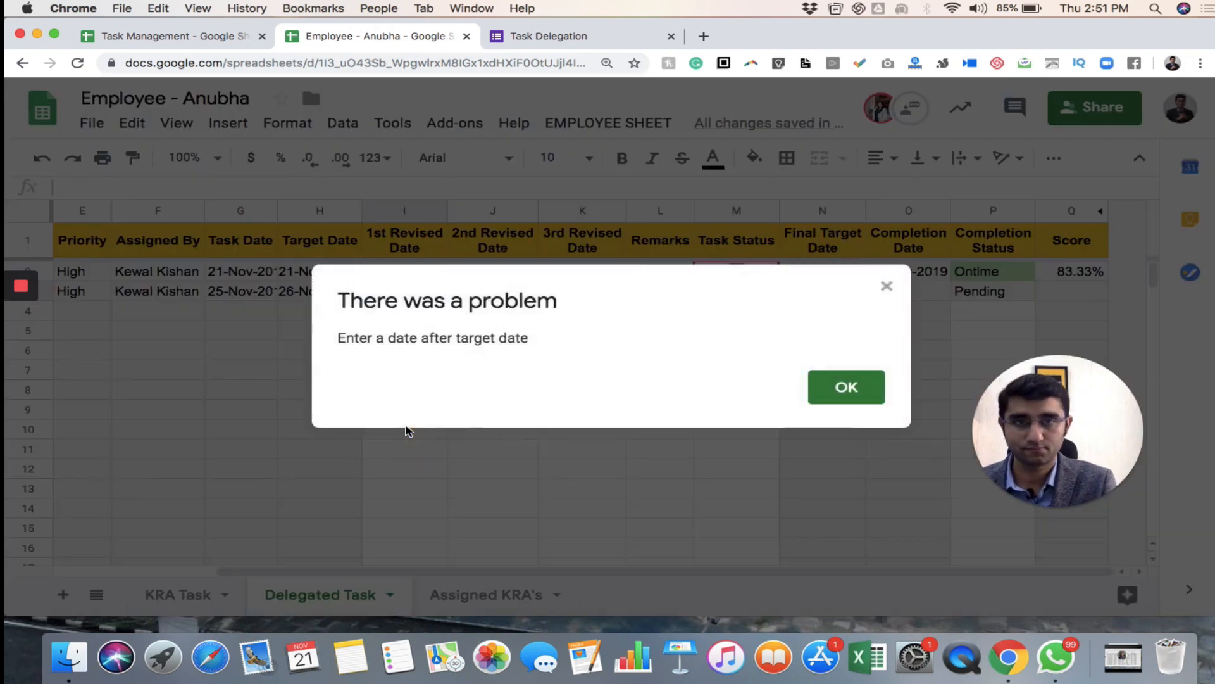
drag(338, 336, 553, 337)
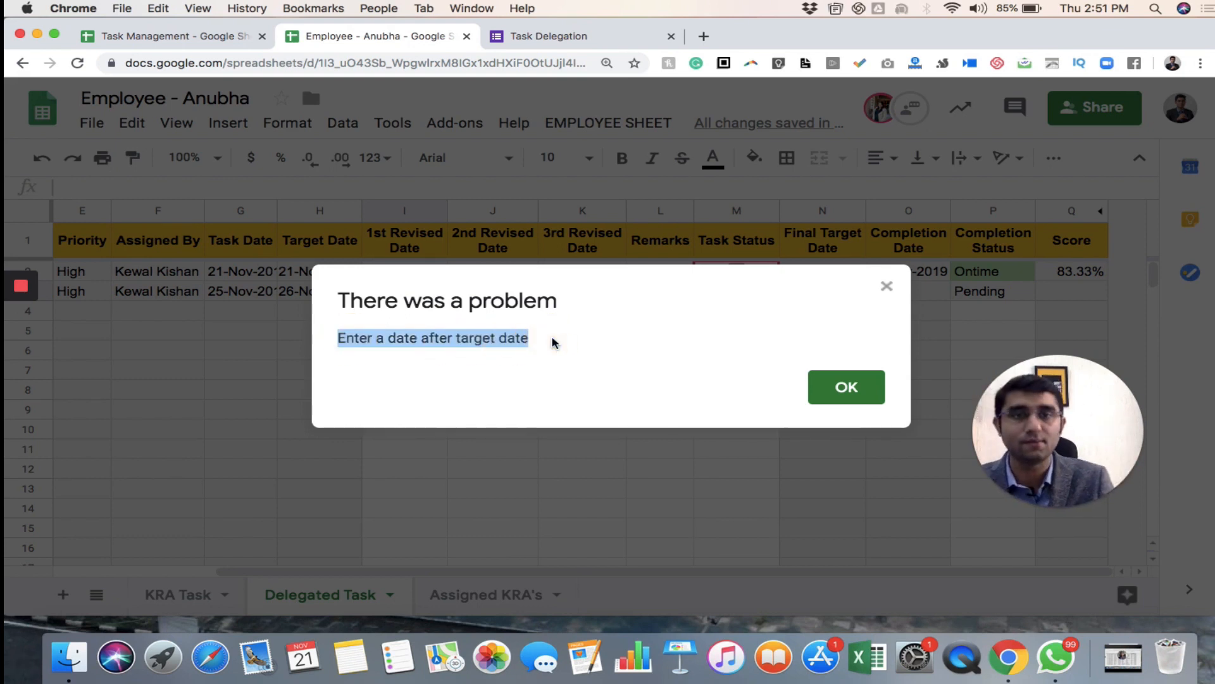
click(846, 390)
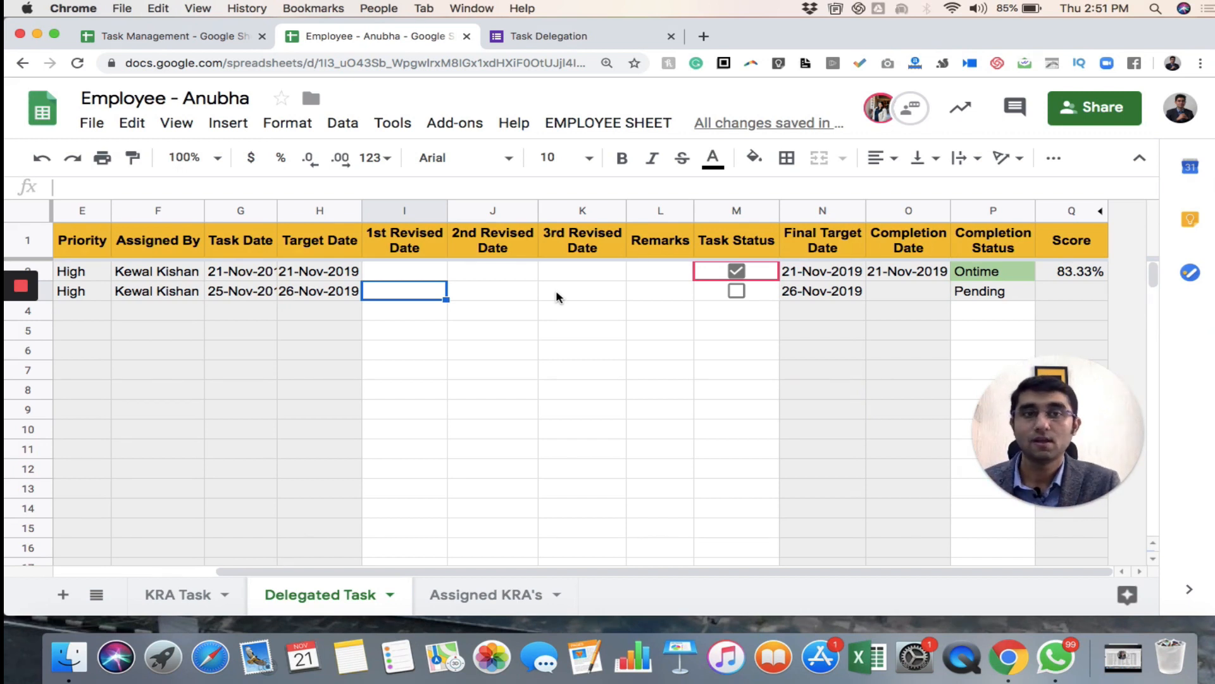
Step: Mark the Sales task as done in the Task Status column and check its Completion Status and Score
click(736, 292)
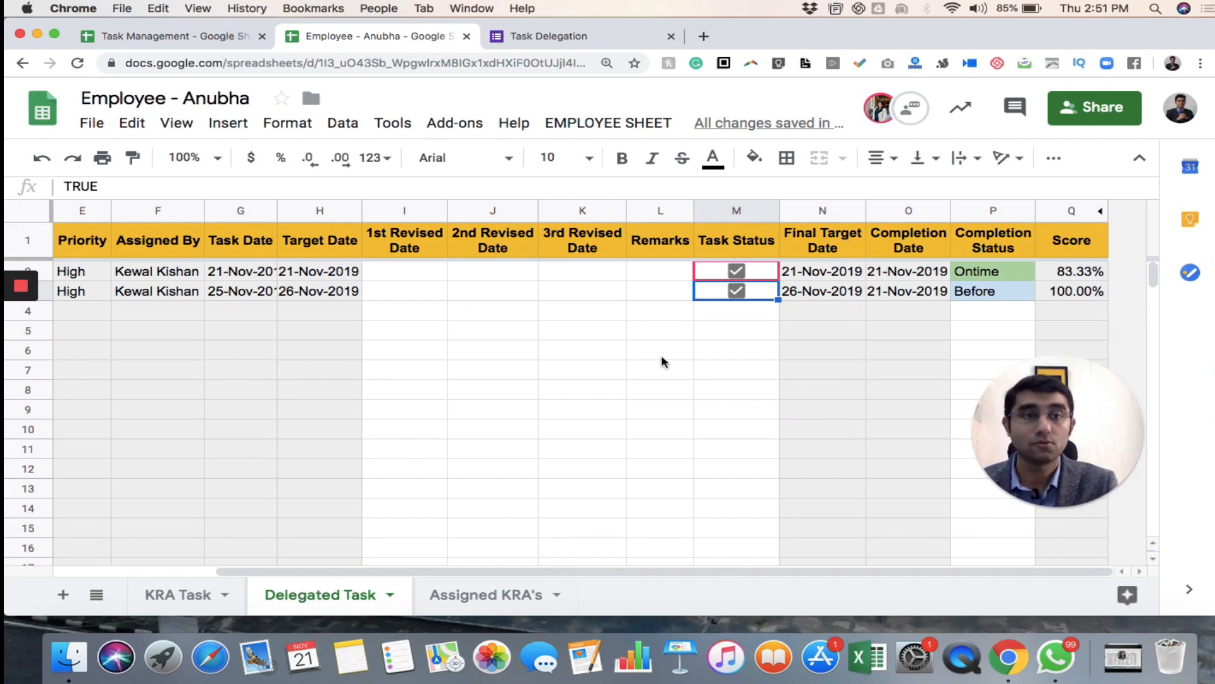
click(985, 298)
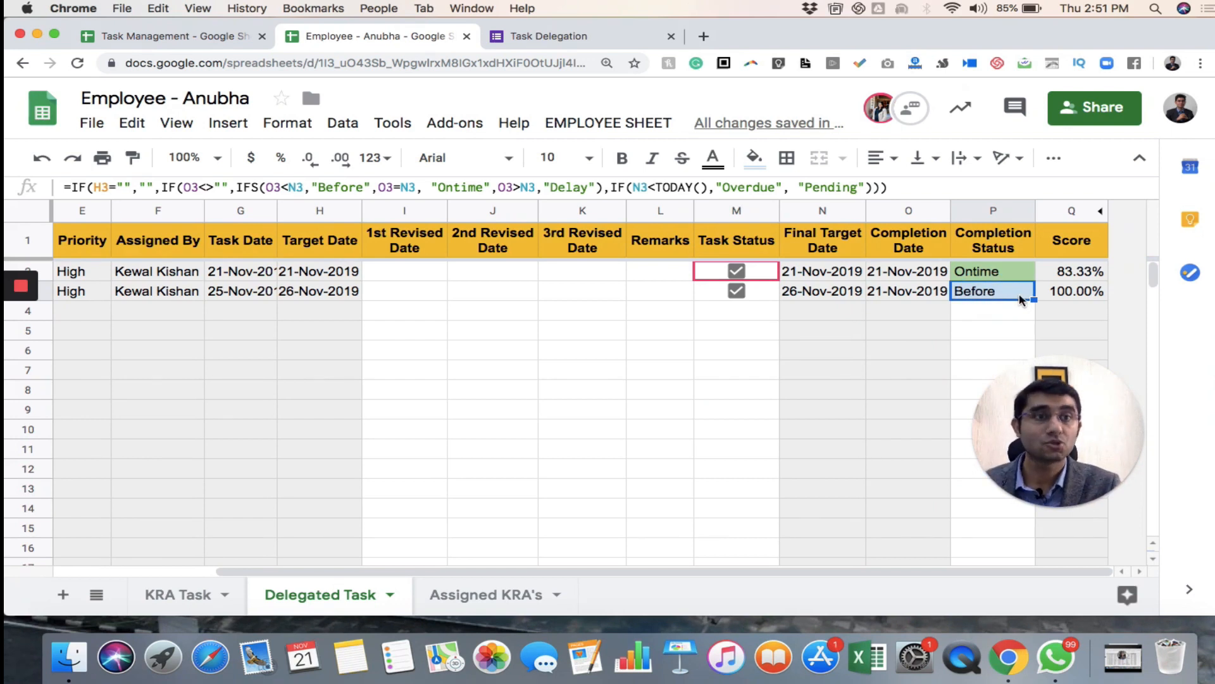
click(1068, 299)
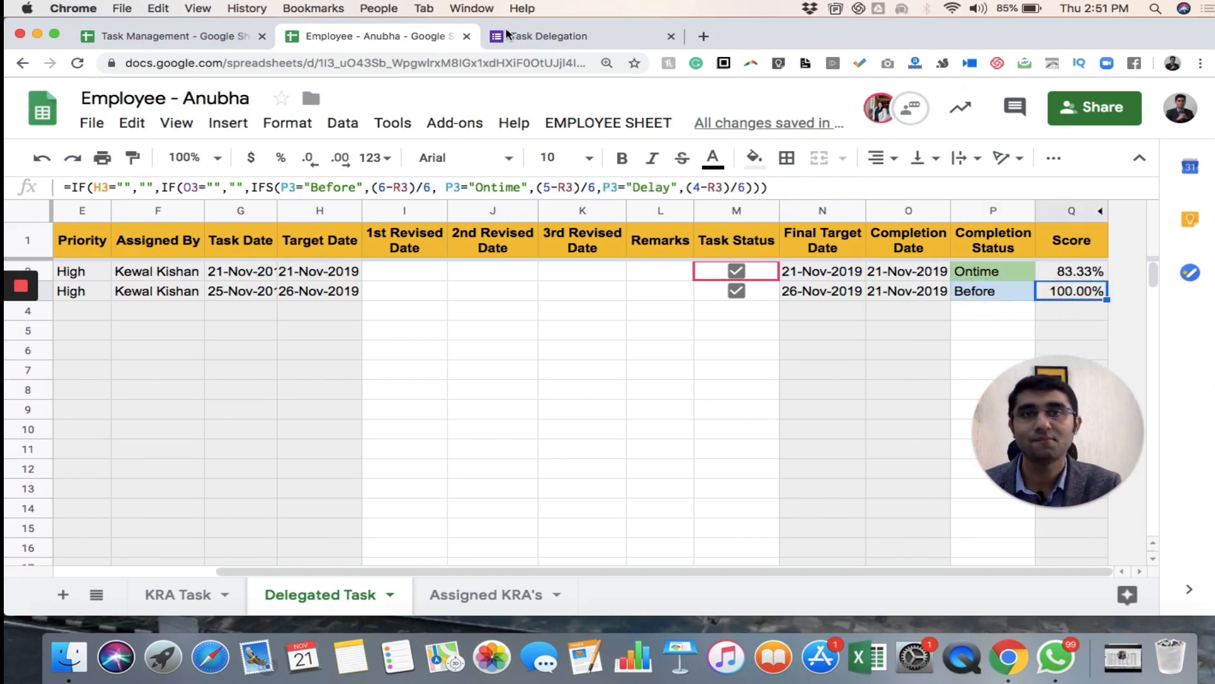
click(455, 311)
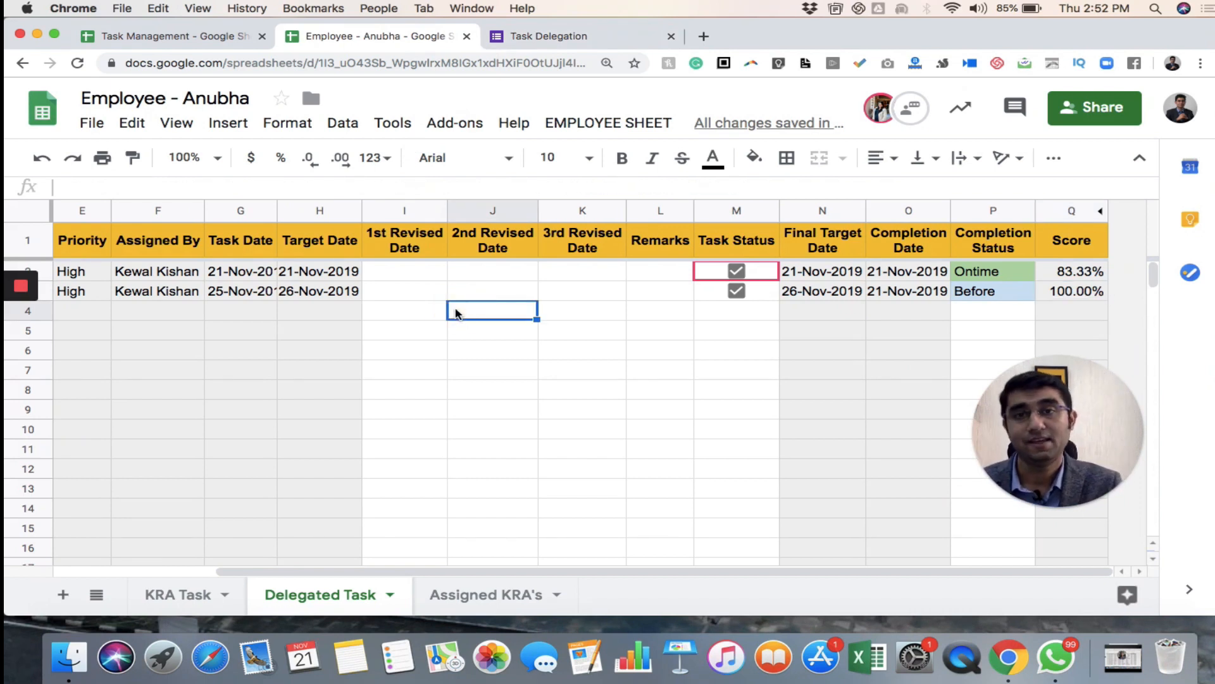
Step: Return to the Delegation Master in the Task Management spreadsheet and check the Sales task's Task Status
click(193, 38)
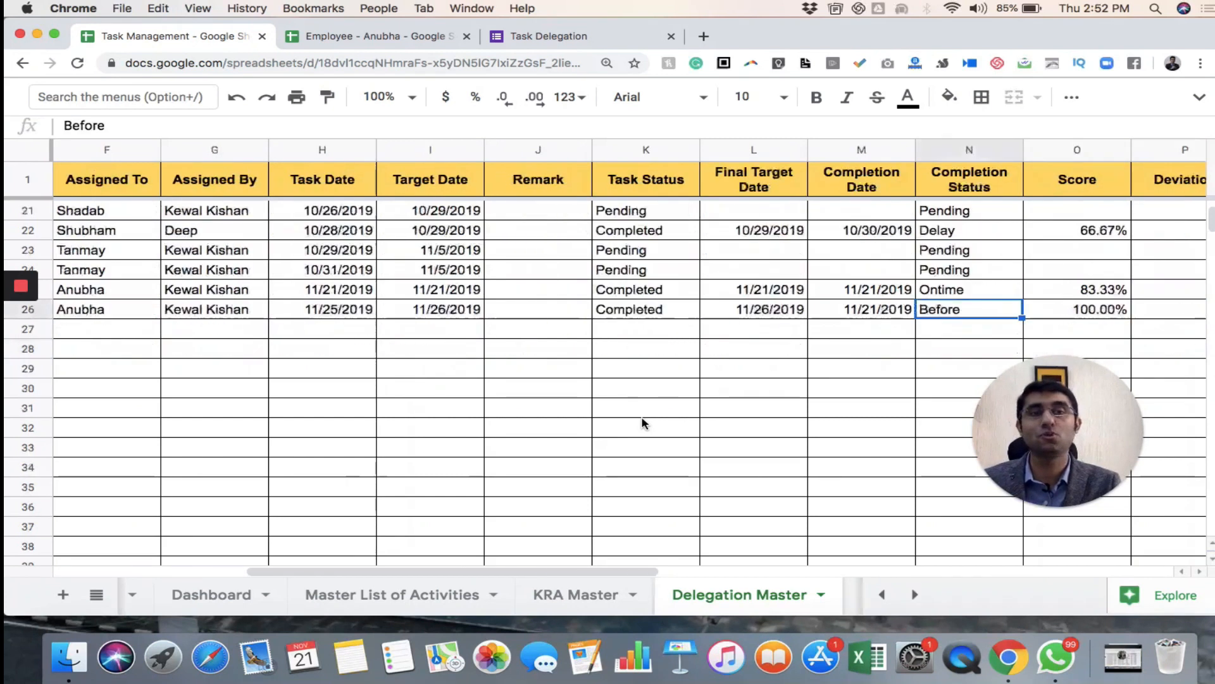
scroll(642, 423, down, 1)
scroll(642, 423, right, 1)
click(530, 272)
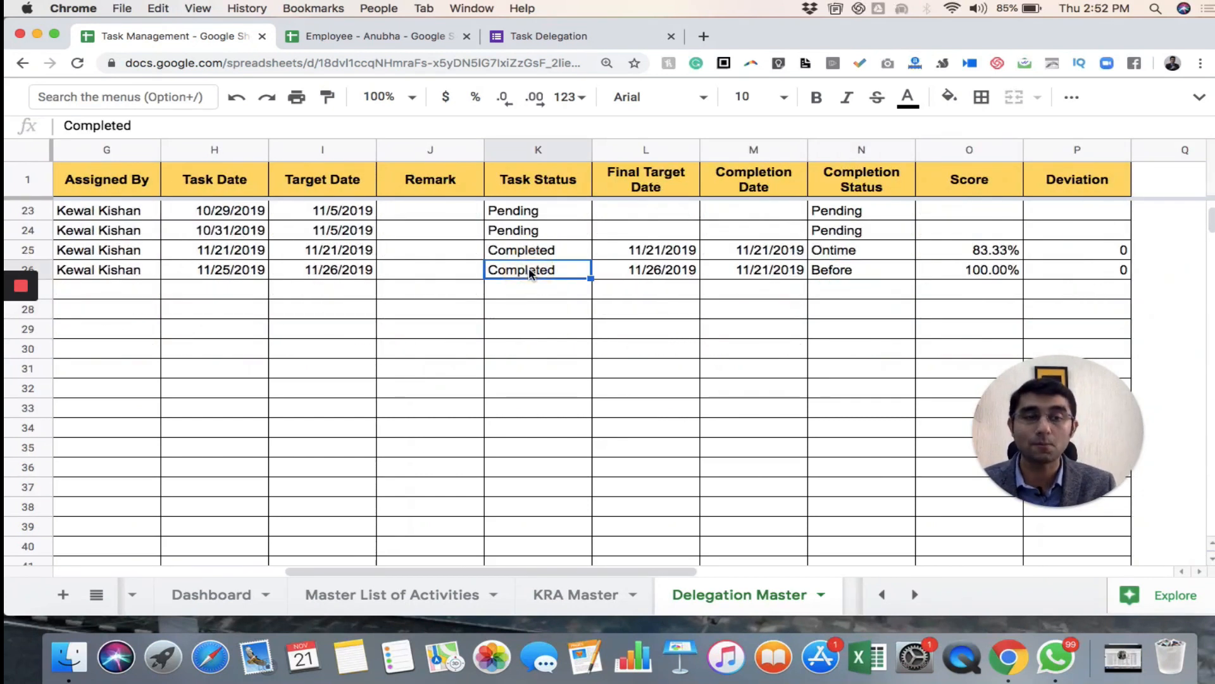